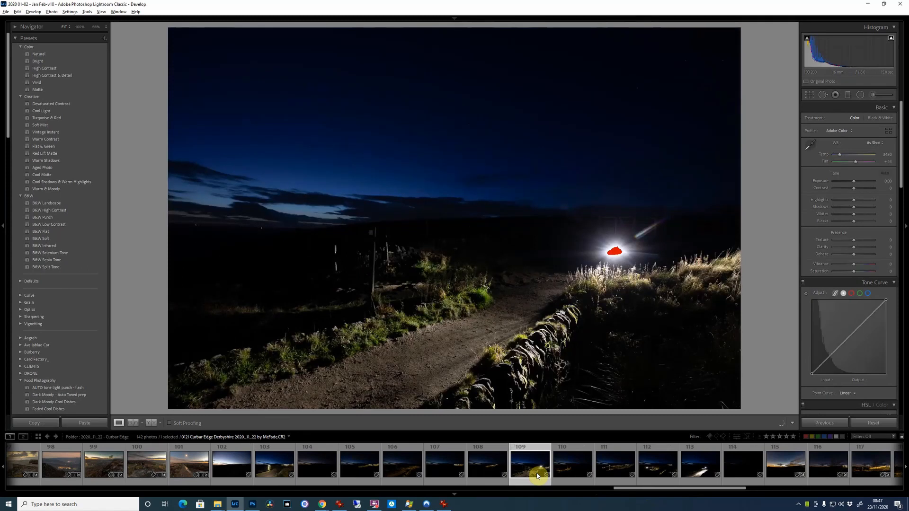
Step: Open the twilight sky frame 0114 and inspect the glow on the horizon at 100%
left_click(578, 472)
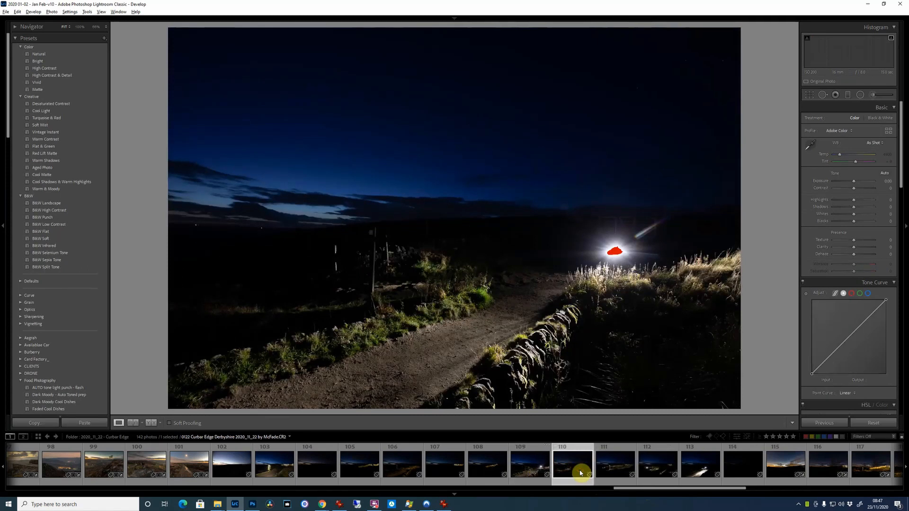
left_click(237, 471)
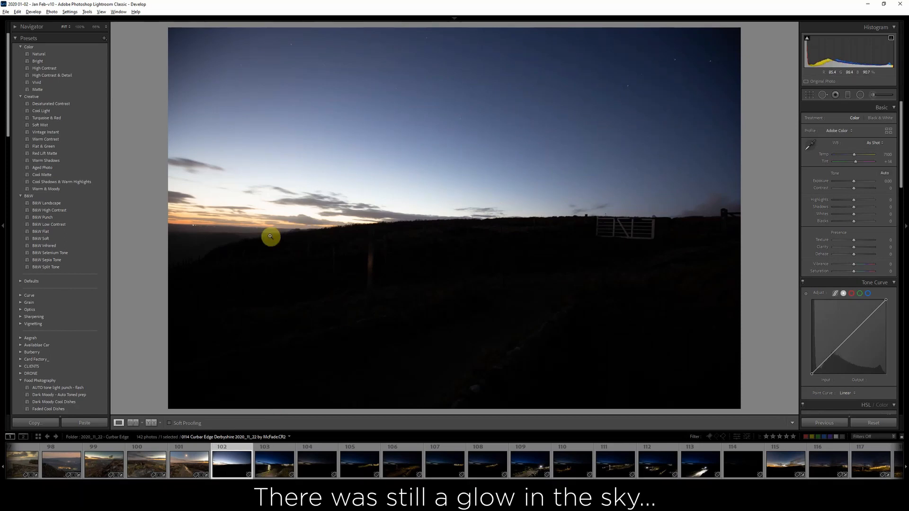
left_click(230, 220)
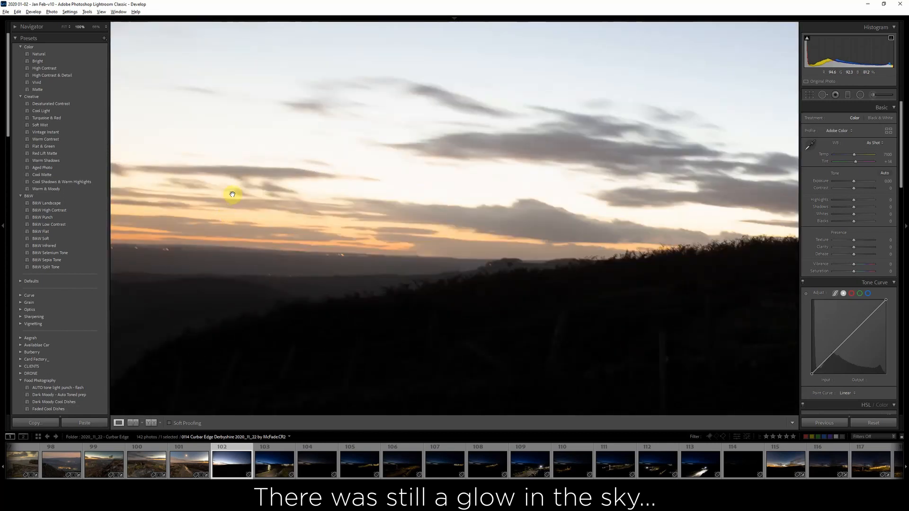
left_click(291, 145)
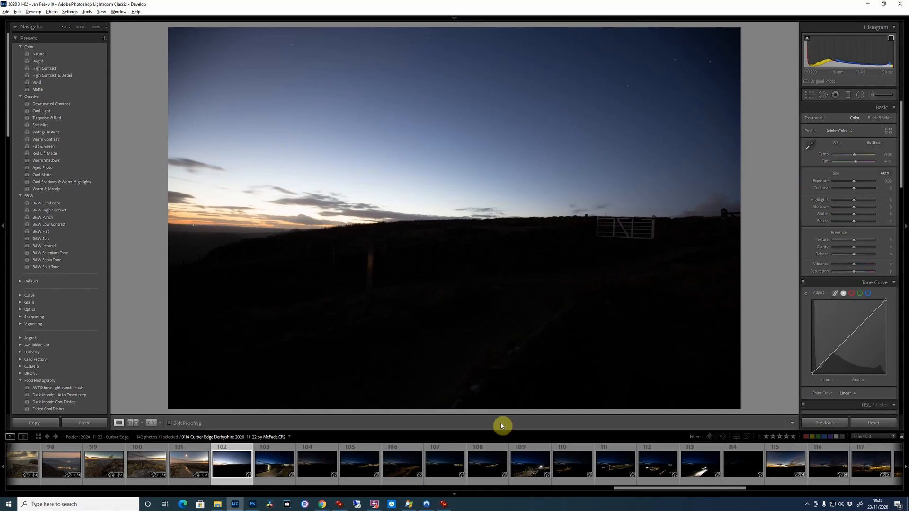
Step: Review the light-painted exposures between filmstrip frames 105 and 113 one after another
left_click(365, 468)
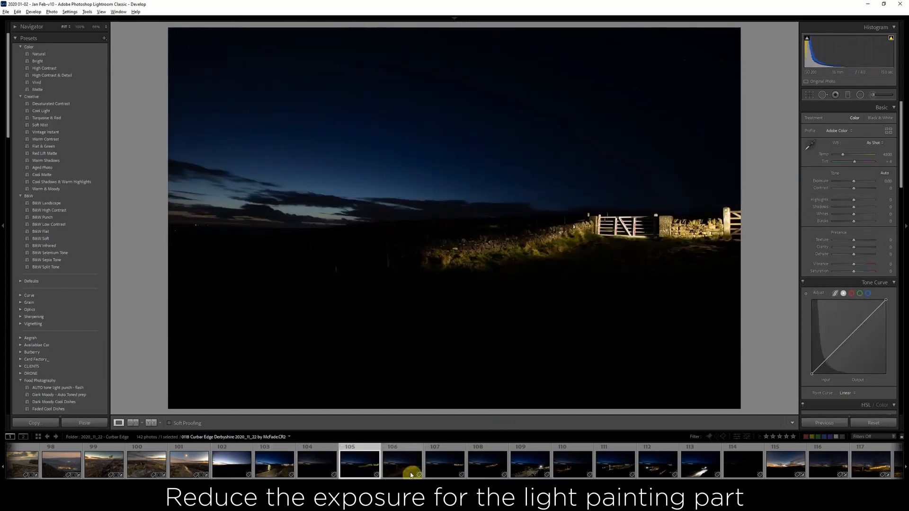
left_click(405, 470)
left_click(438, 468)
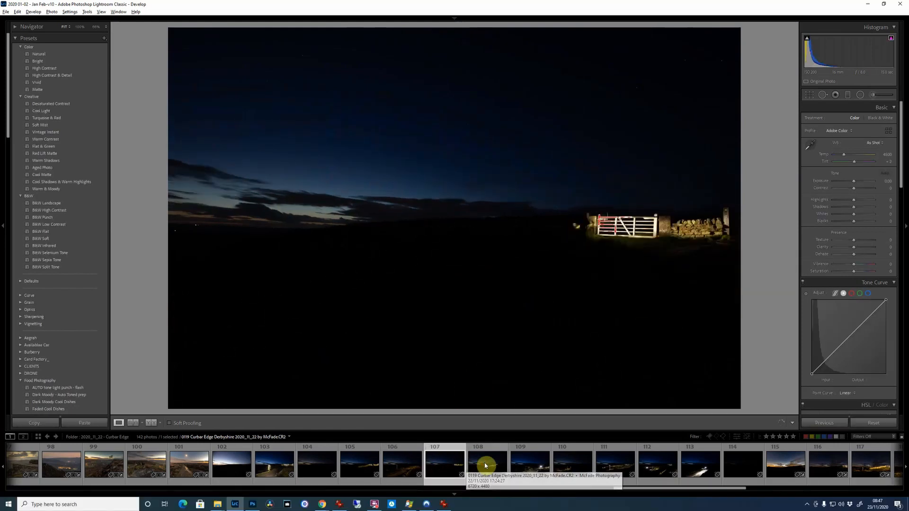
left_click(485, 466)
left_click(535, 466)
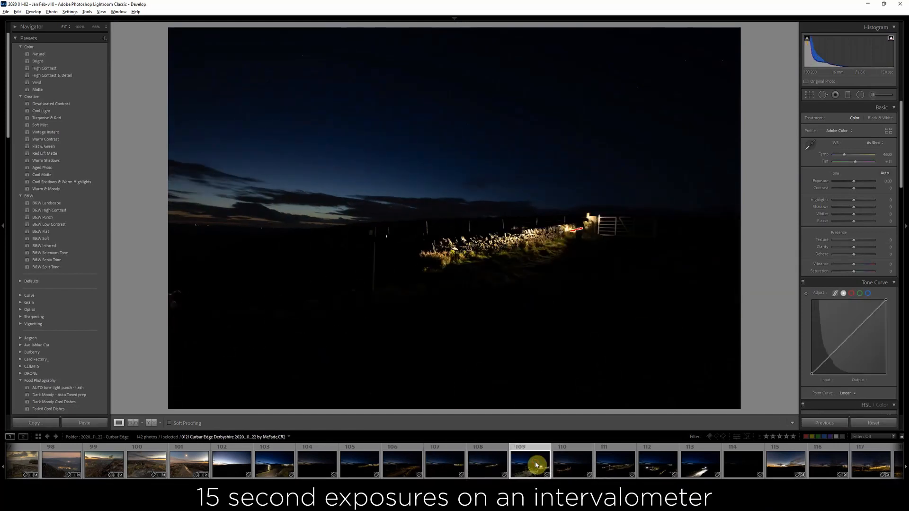
left_click(582, 467)
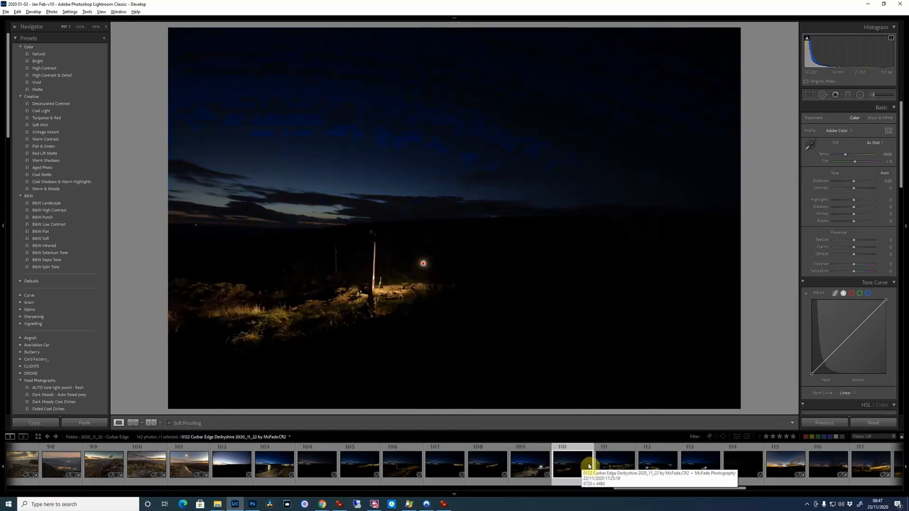
left_click(624, 466)
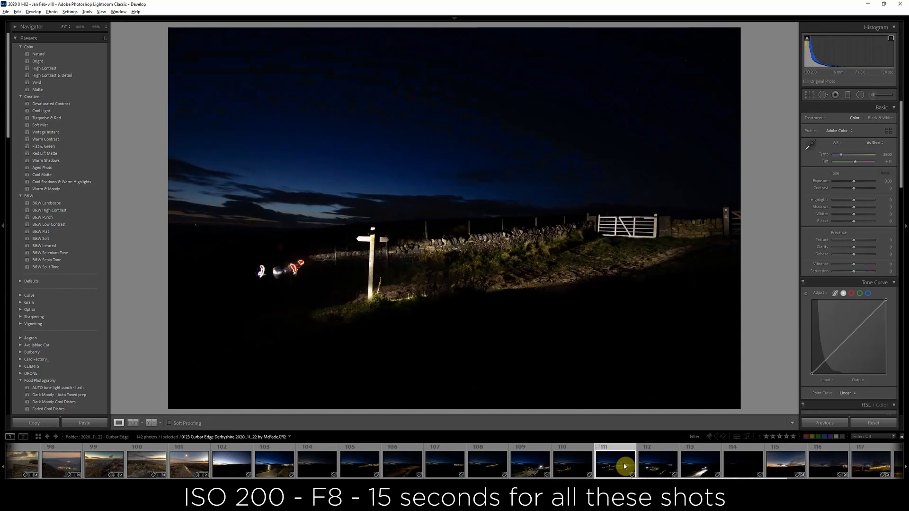
left_click(702, 469)
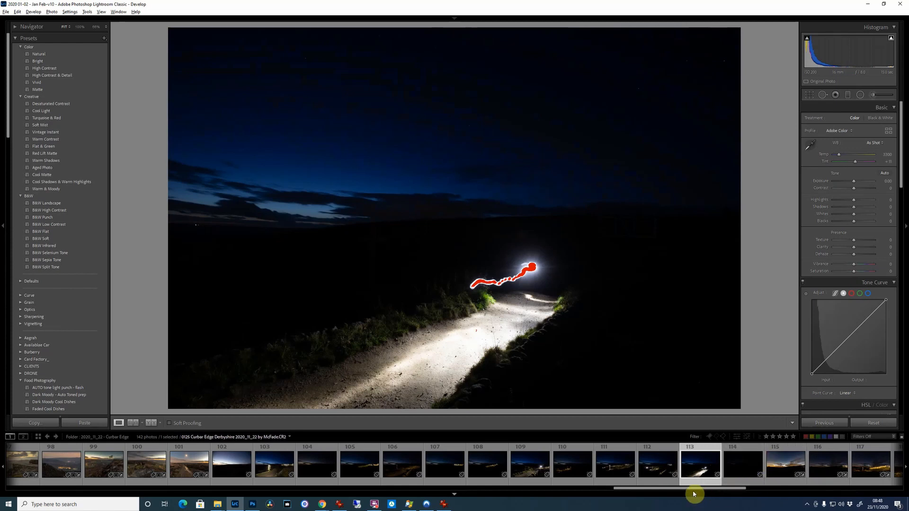
Step: View the finished composites in filmstrip frames 127 and 140
left_click_drag(690, 492, 780, 492)
left_click(690, 467)
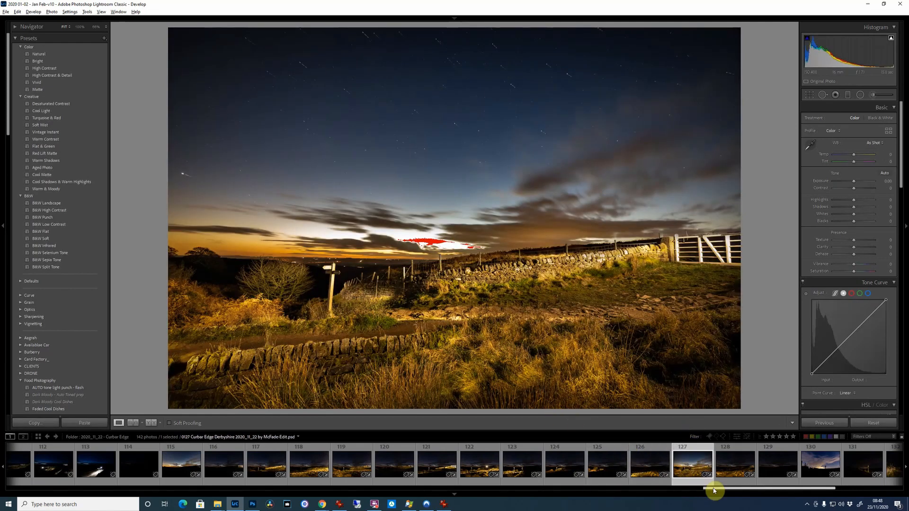
left_click_drag(714, 490, 784, 490)
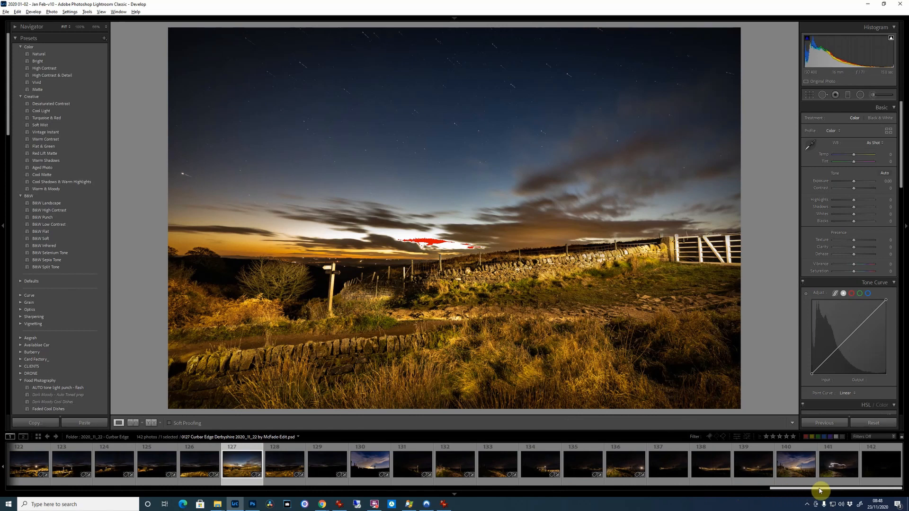
left_click(794, 454)
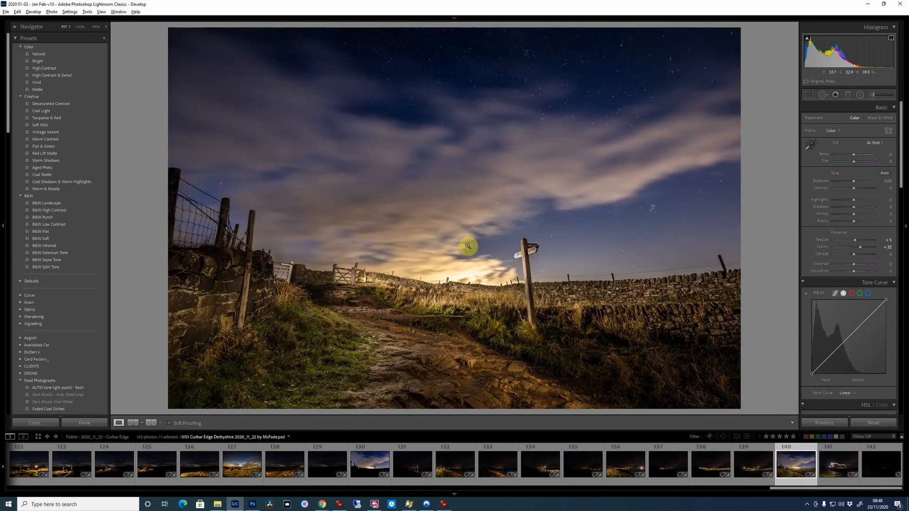
scroll(454, 461, "up", 10)
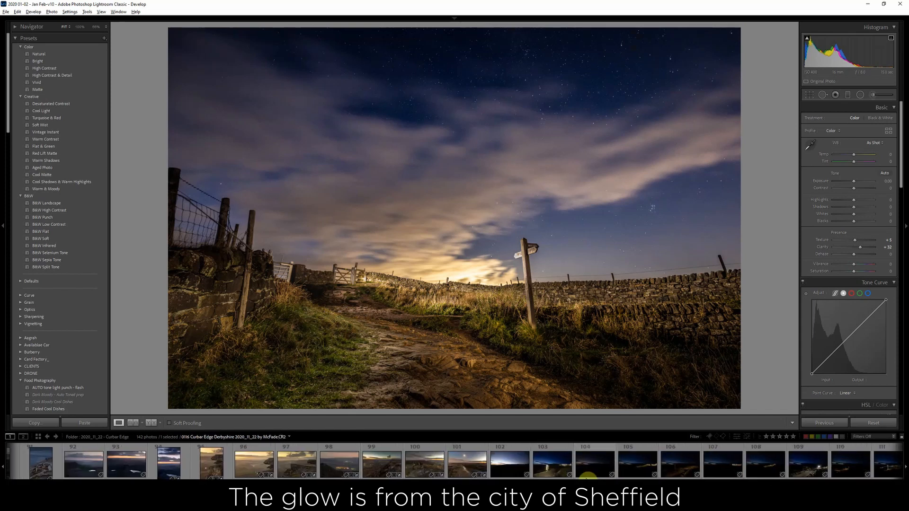
Step: On the twilight sky frame 0114, remove chromatic aberration and enable lens profile corrections
left_click(505, 477)
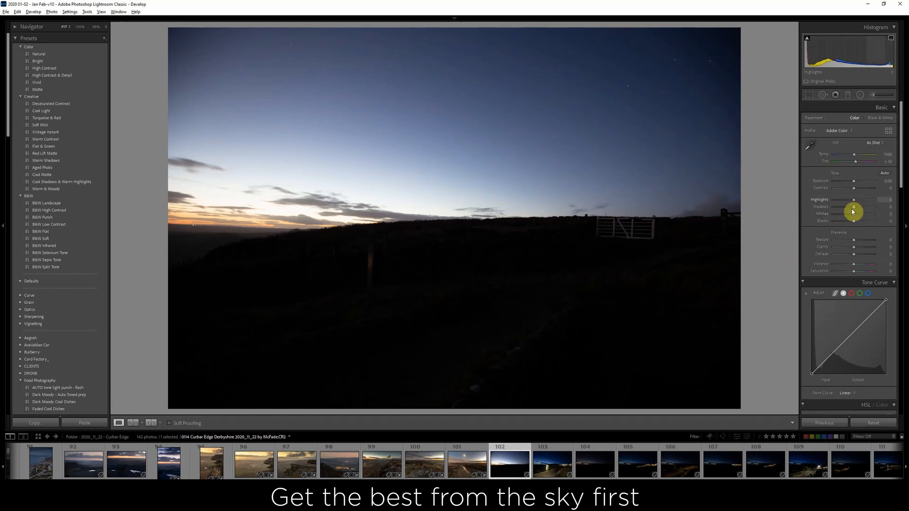
scroll(864, 316, "down", 10)
scroll(864, 318, "down", 4)
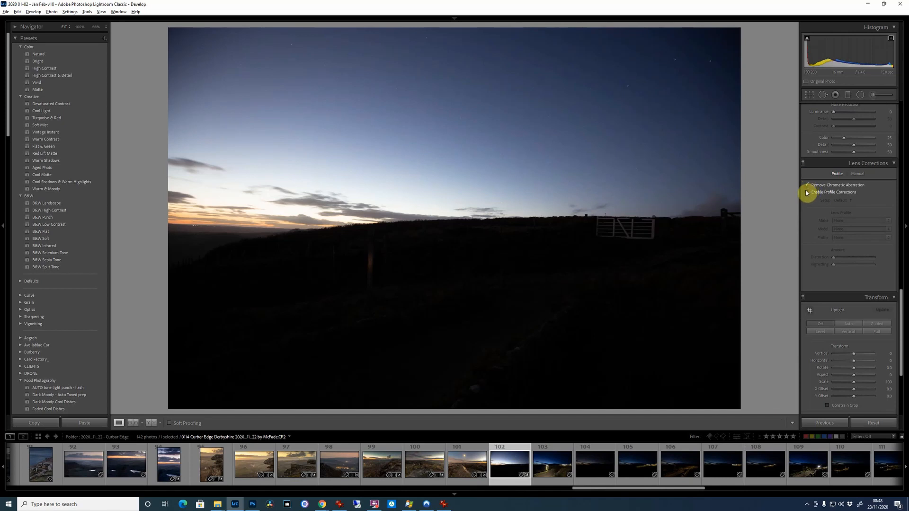
left_click(807, 193)
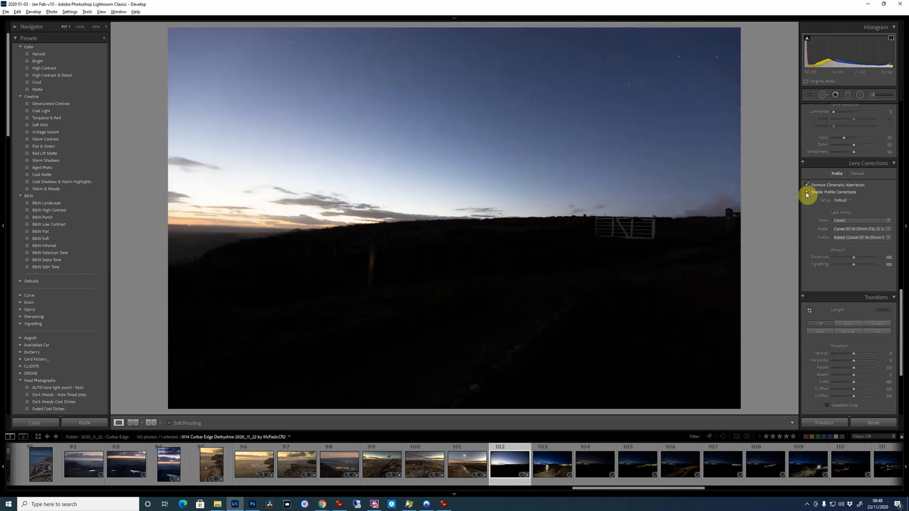
Step: Sharpen the sky frame with Amount 92 and Masking 14, and check the stars at 100%
left_click_drag(901, 348, 907, 293)
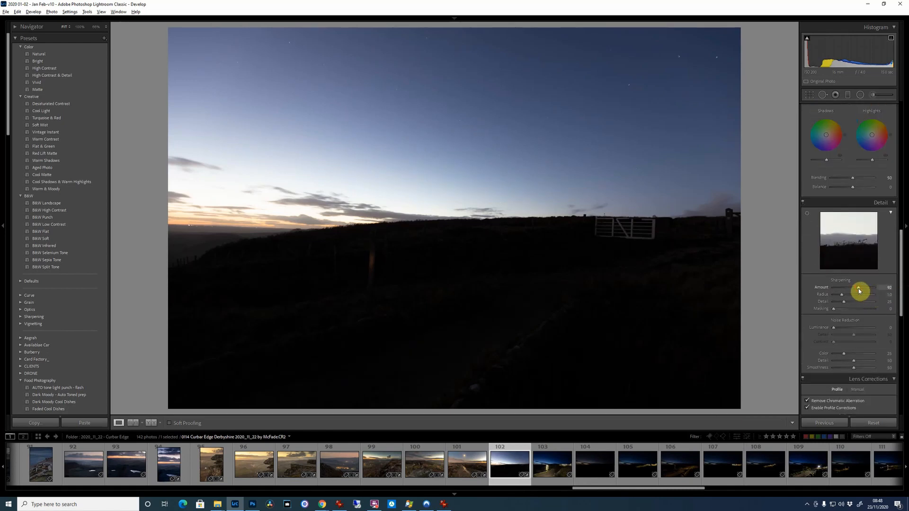
mouse_move(834, 310)
left_mouse_down()
mouse_move(845, 310)
mouse_move(837, 309)
left_mouse_up()
left_click(519, 83)
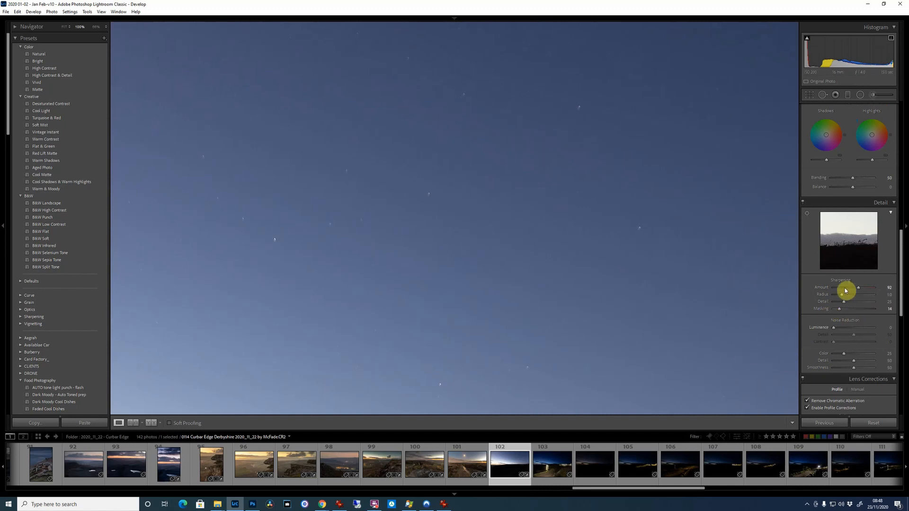
Step: Set the sky frame's Dehaze to +33, Highlights to -56, Shadows to -65 and Whites to +37, and lift the tone curve's midtones
scroll(866, 228, "up", 10)
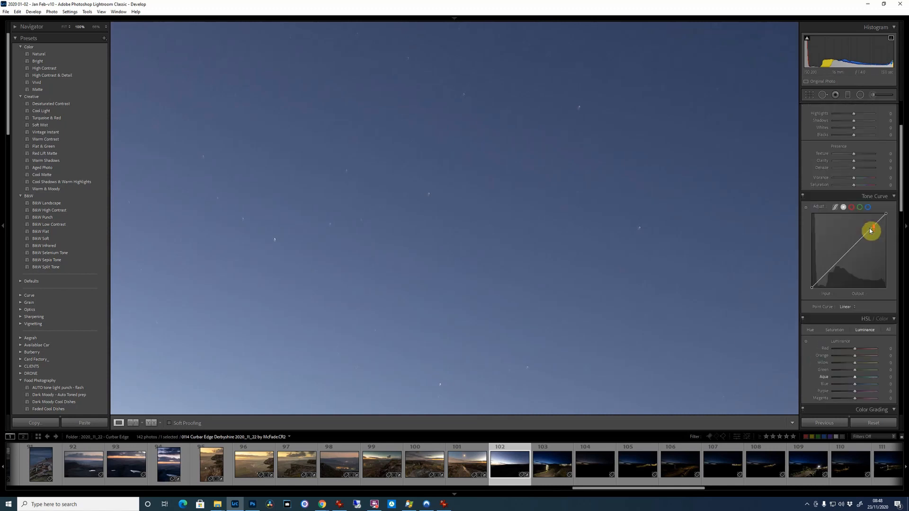
left_click_drag(861, 248, 863, 251)
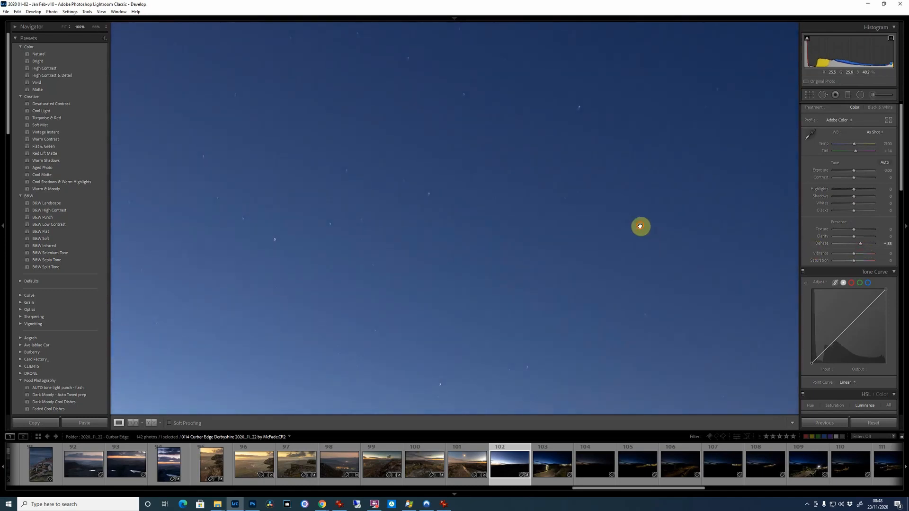
left_click(640, 226)
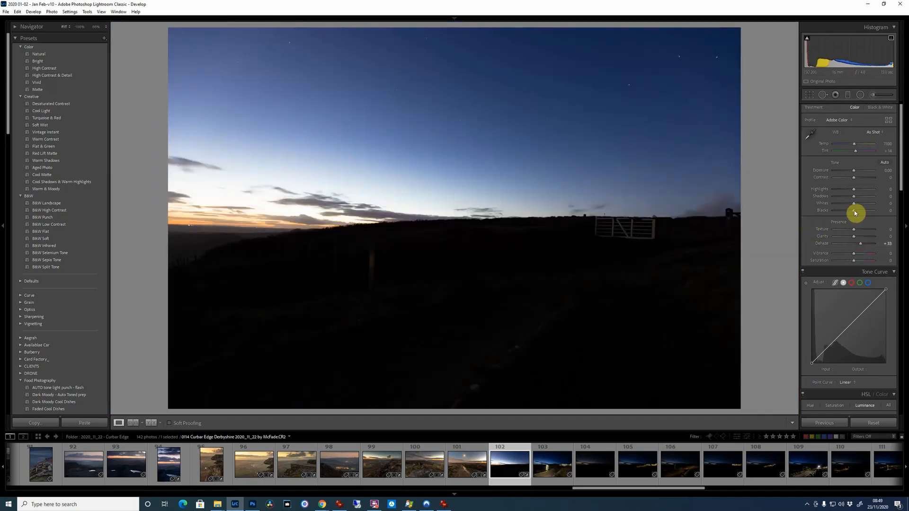
mouse_move(854, 195)
left_mouse_down()
mouse_move(842, 197)
mouse_move(867, 206)
mouse_move(840, 191)
left_mouse_up()
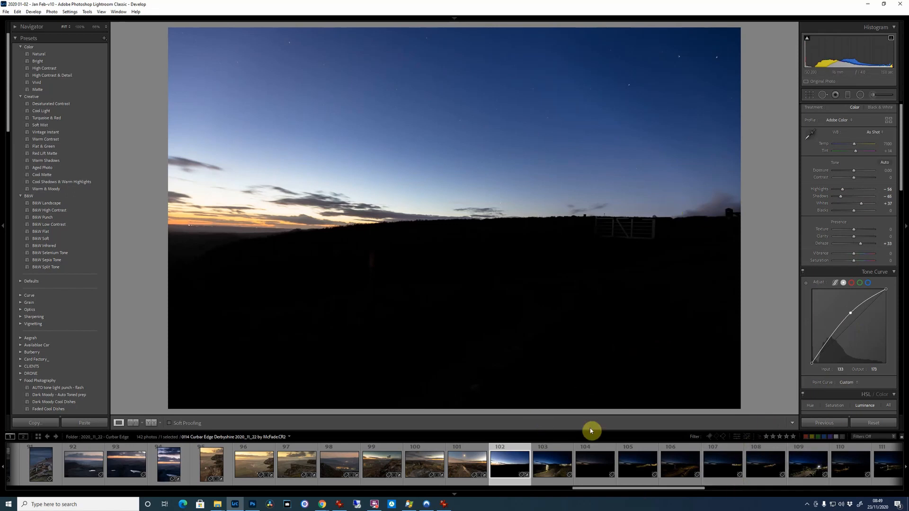
Step: Examine which foreground areas are lit in the light-painted frames 109 and 112
scroll(646, 478, "down", 5)
left_click_drag(651, 495, 659, 496)
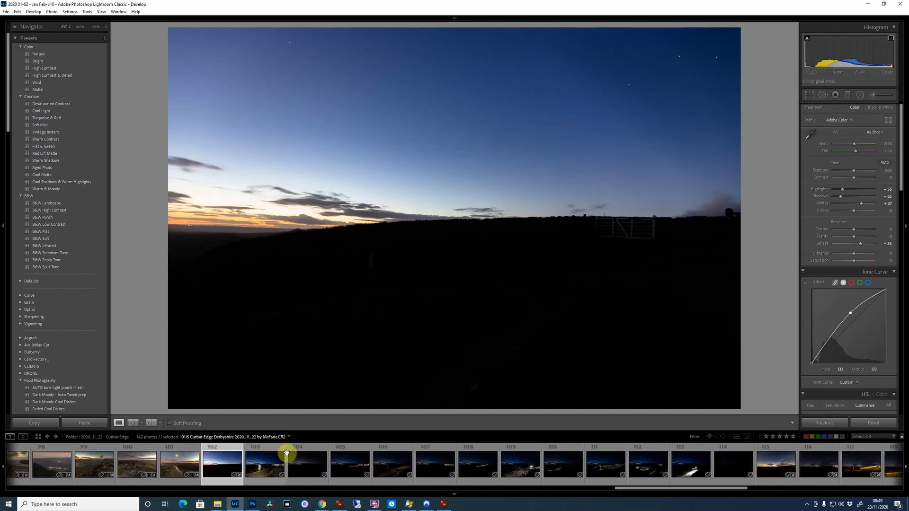
left_click(517, 474)
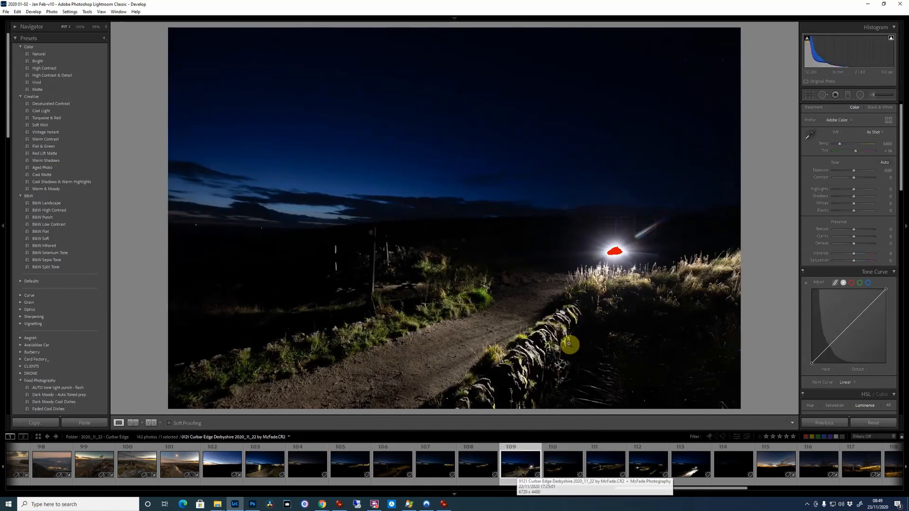
left_click(638, 478)
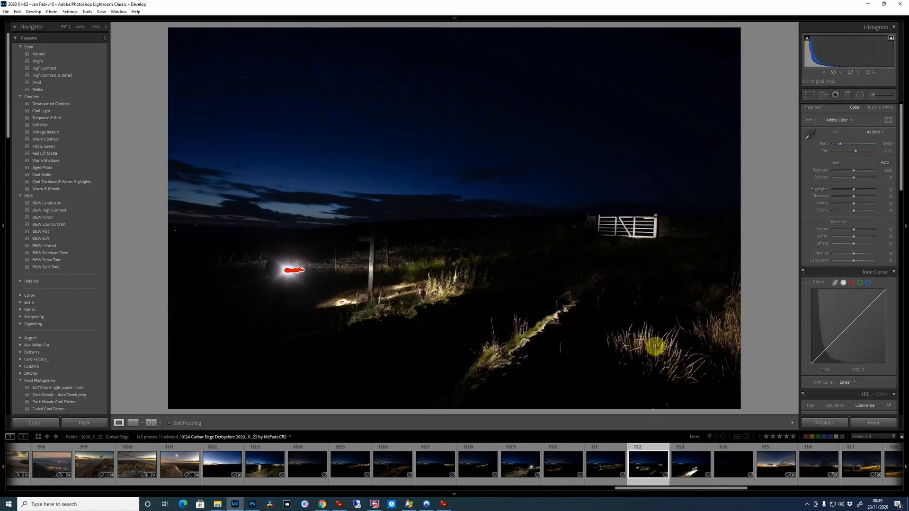
Step: Open frame 107 with the lit gate and set its white balance to the Shade preset
left_click(433, 466)
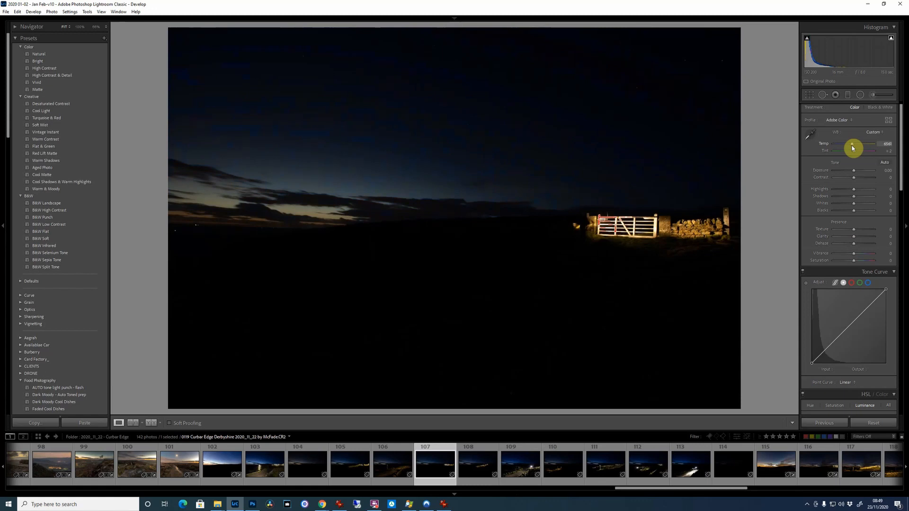
left_click(874, 137)
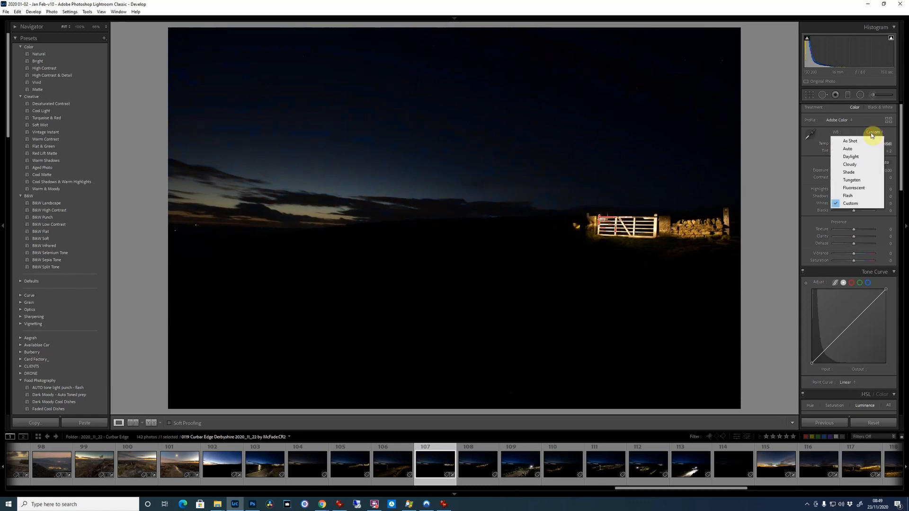
left_click(874, 173)
Step: Set the gate frame's Highlights to -19, Shadows to -42 and Whites to +44, cool its temperature, and raise Texture and Clarity
left_click_drag(848, 191, 851, 191)
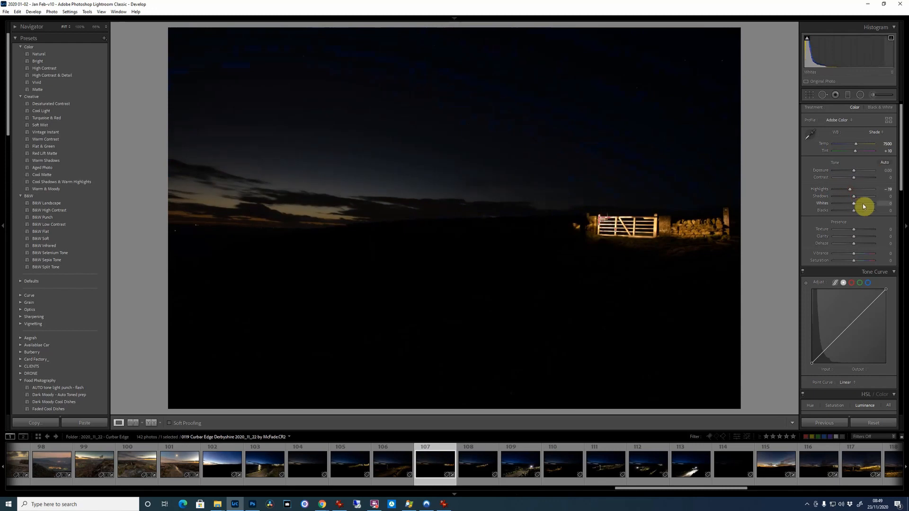
left_click(863, 206)
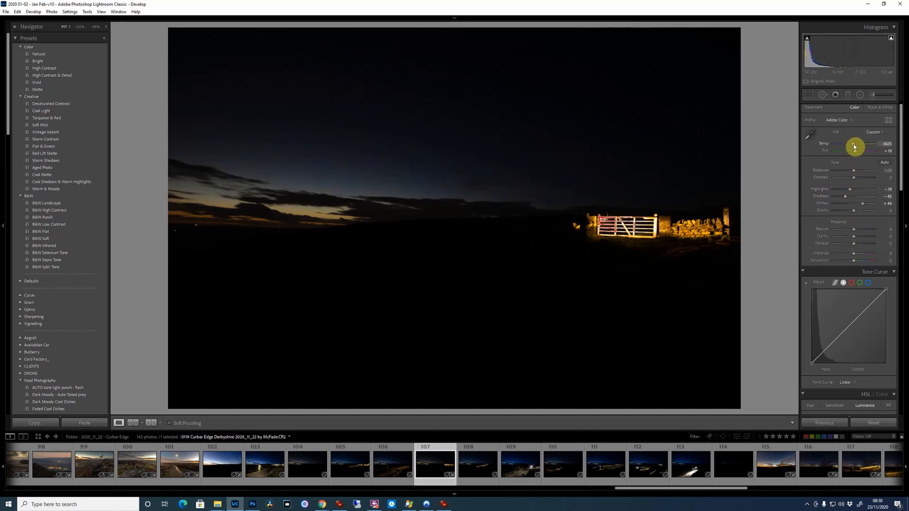
left_click_drag(854, 231, 858, 231)
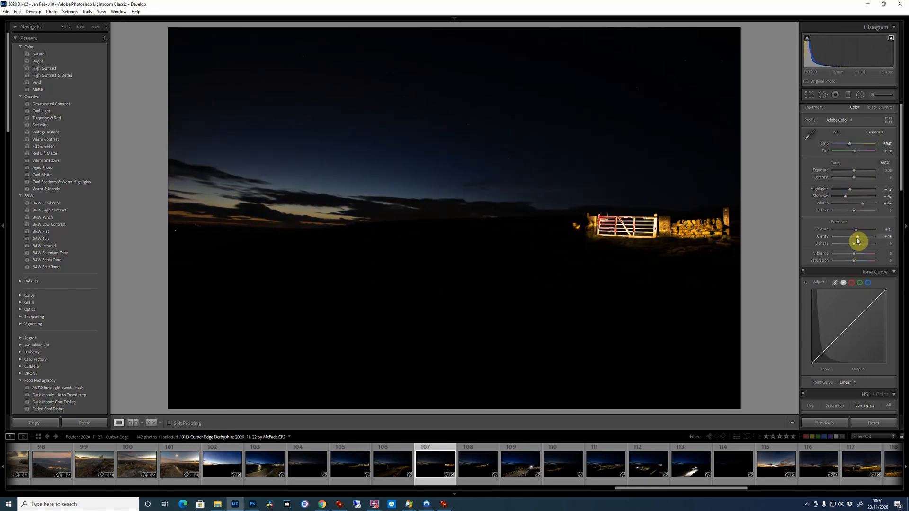
Step: Set the gate frame's sharpening Amount to 79, remove chromatic aberration and enable lens profile corrections
scroll(855, 250, "down", 3)
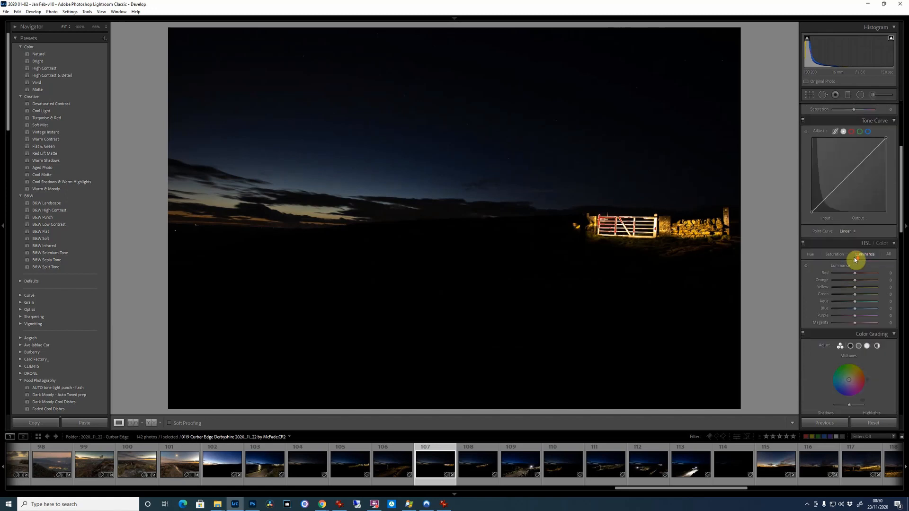
scroll(856, 259, "down", 6)
scroll(807, 326, "down", 2)
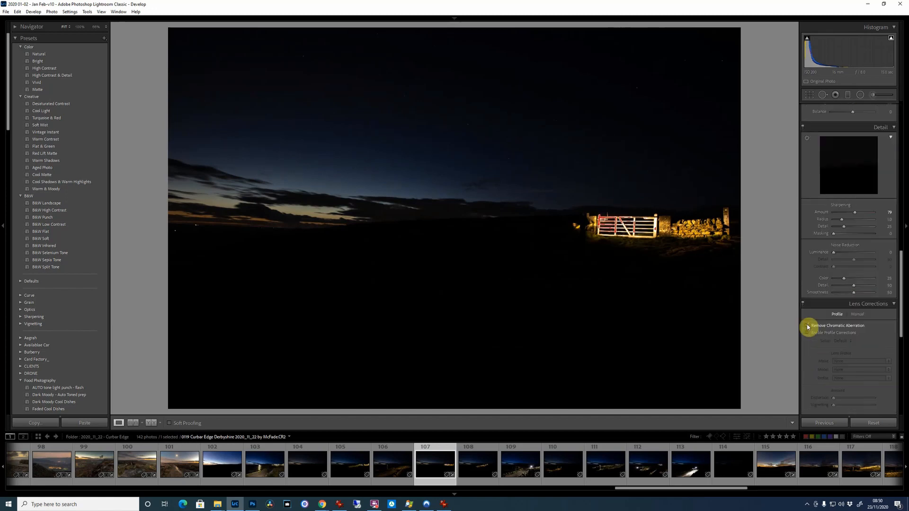
left_click(808, 333)
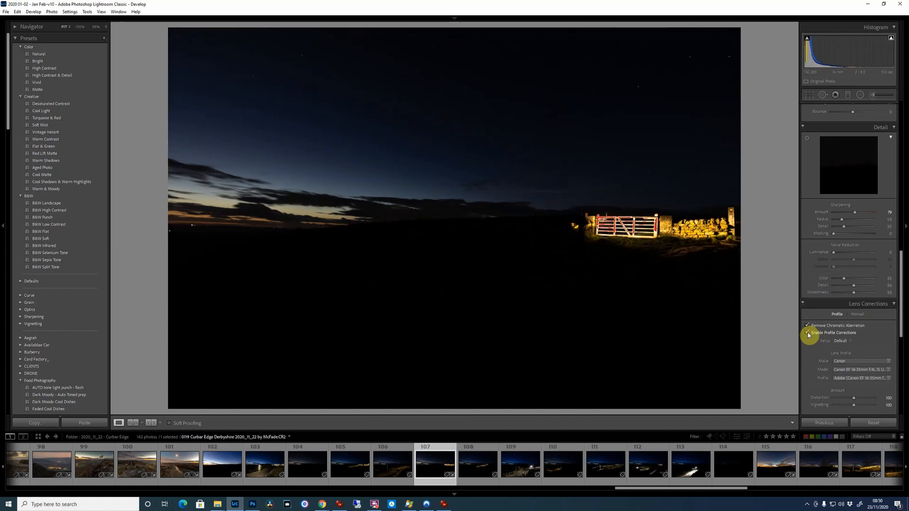
scroll(822, 305, "down", 2)
scroll(823, 304, "down", 5)
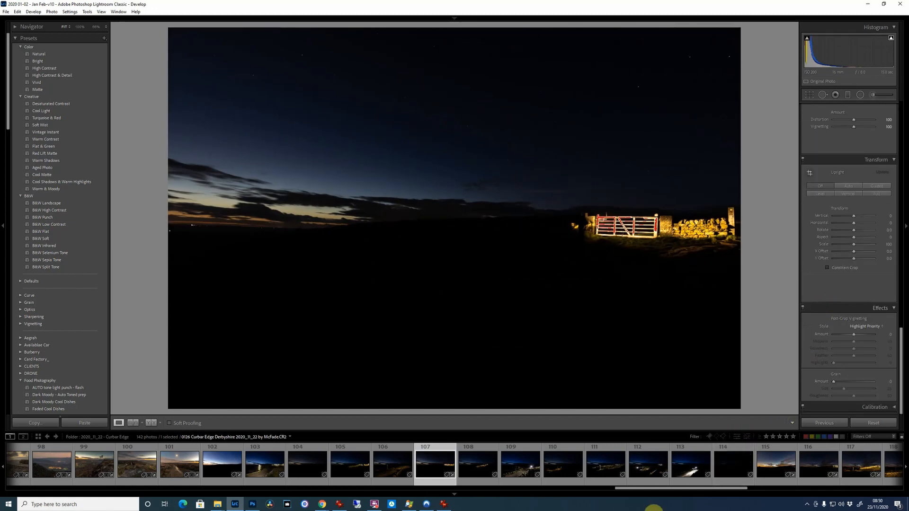
Step: Synchronize all of gate frame 107's develop settings to frames 108 to 113 and to frames 103 to 106
left_click(701, 465, "shift")
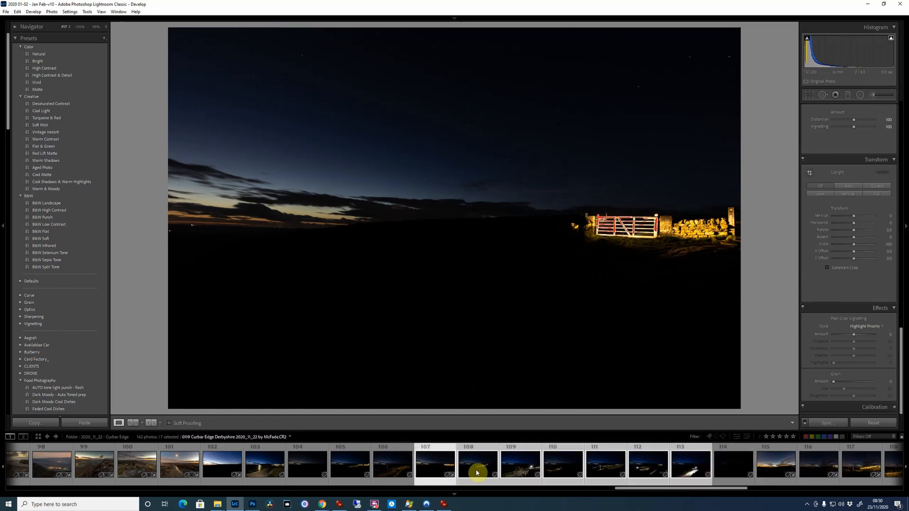
left_click(831, 423)
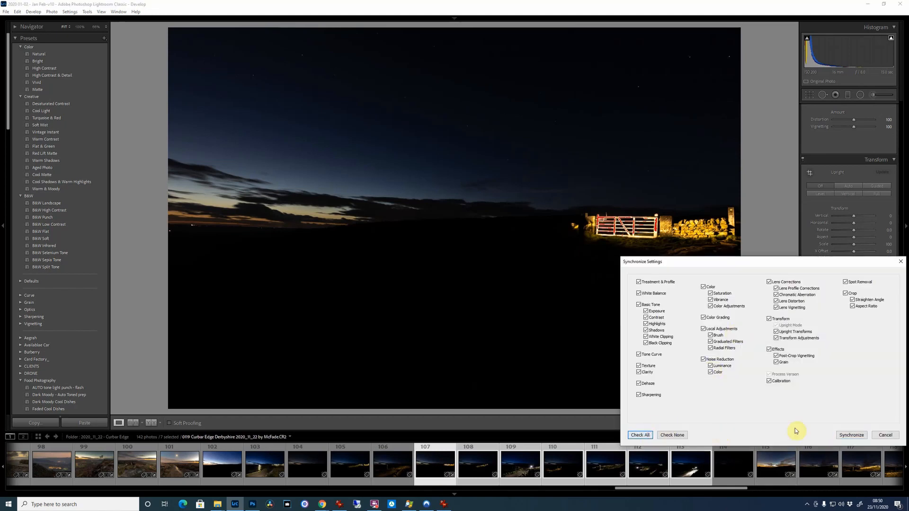
left_click(851, 436)
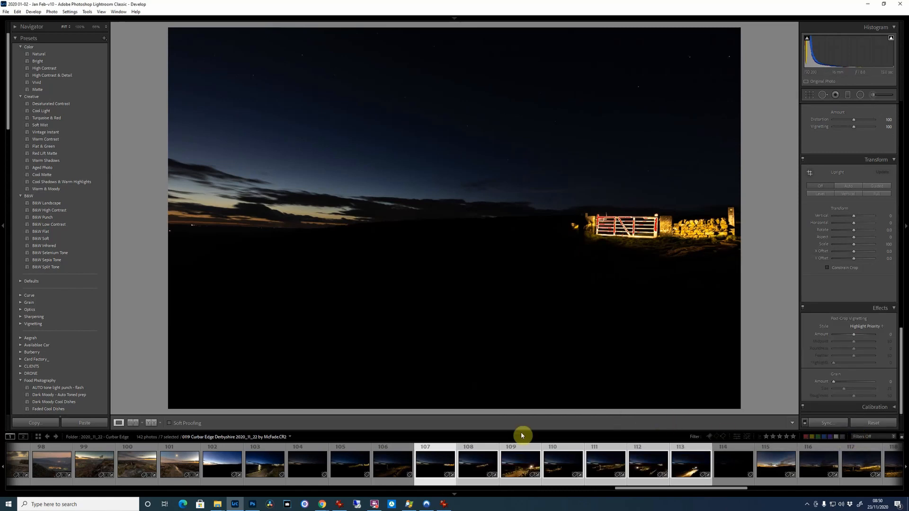
left_click(254, 468, "shift")
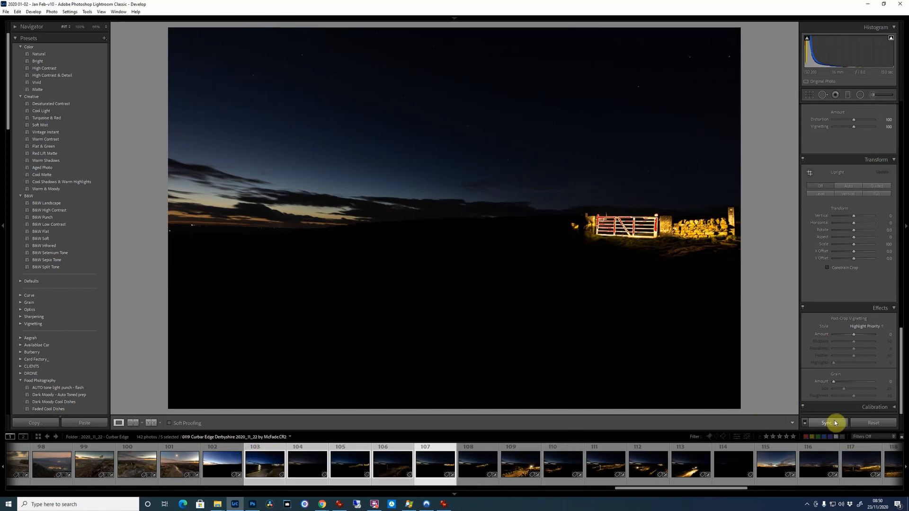
left_click(839, 426)
left_click(851, 435)
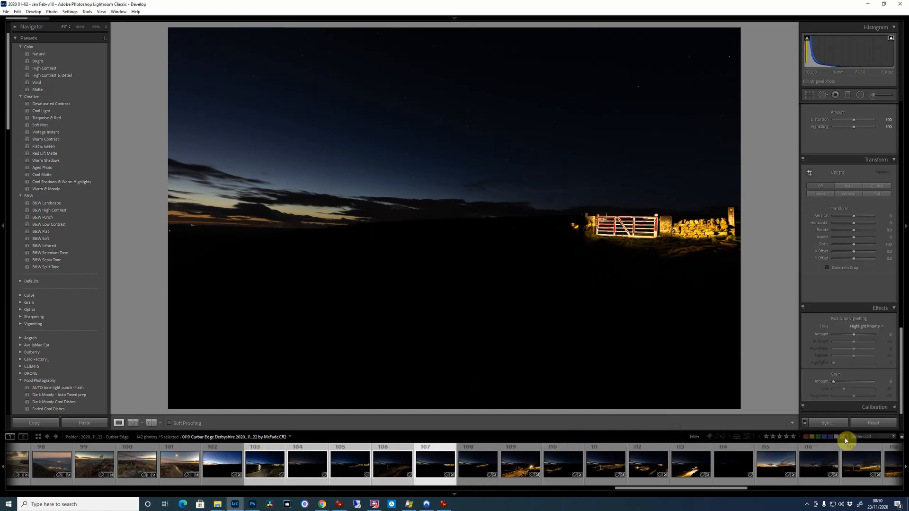
Step: Tame the blown light trail in frame 113 by setting Whites to -51 and lowering Highlights
left_click(685, 479)
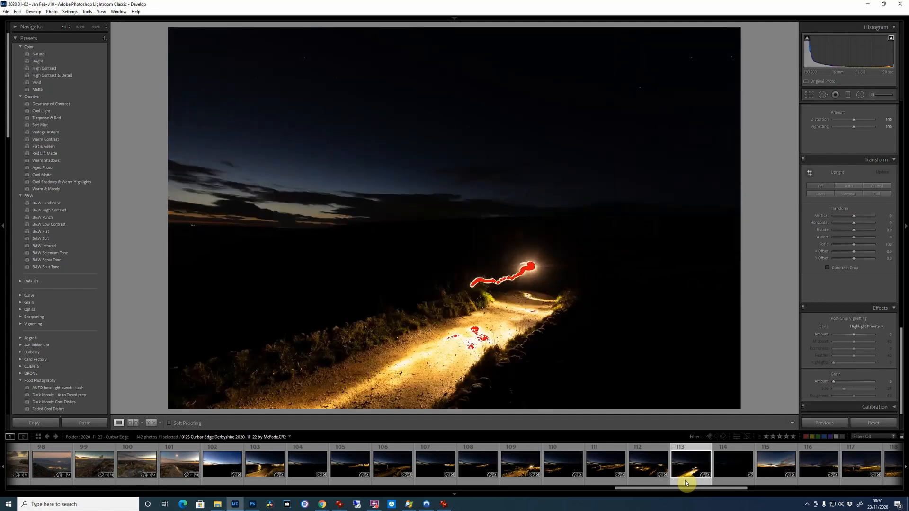
scroll(873, 224, "up", 5)
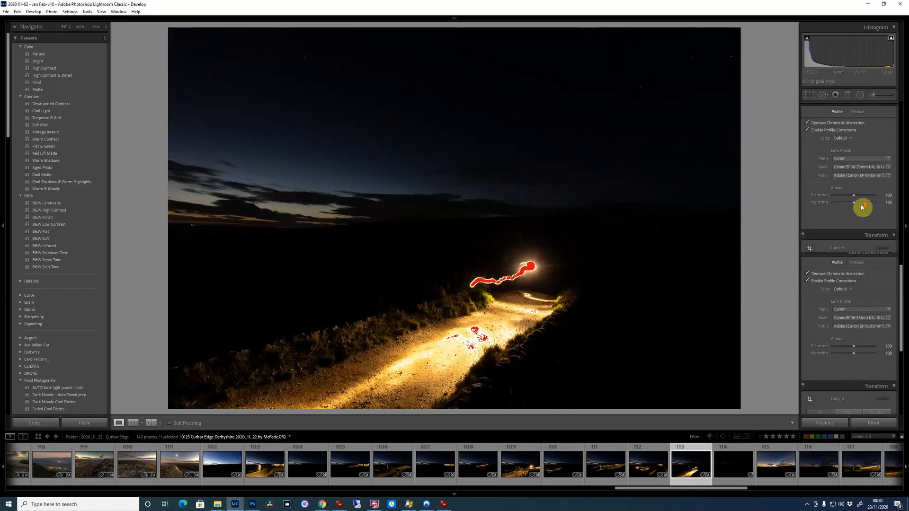
scroll(846, 185, "up", 5)
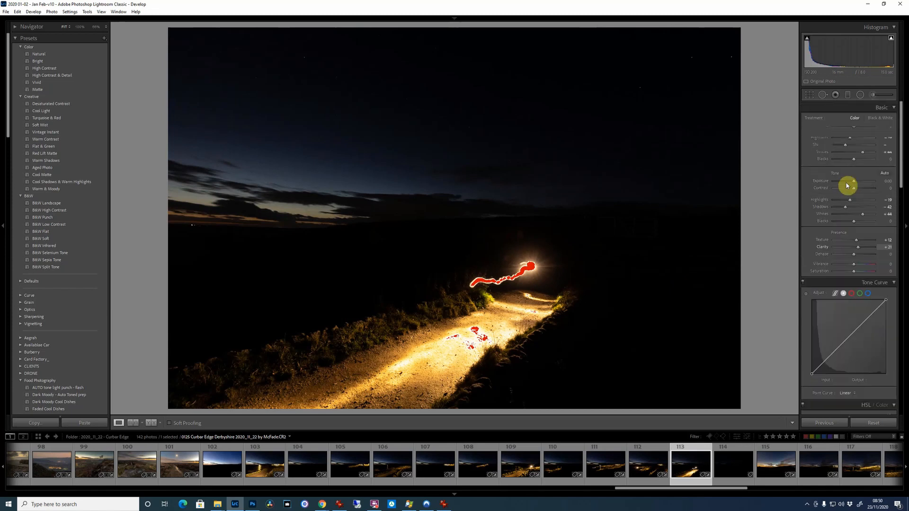
left_click(854, 216)
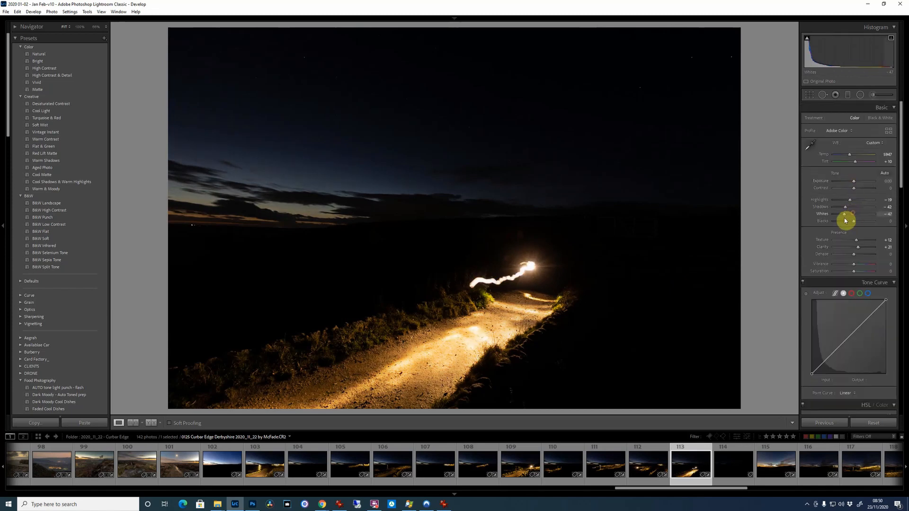
left_click_drag(845, 204, 857, 219)
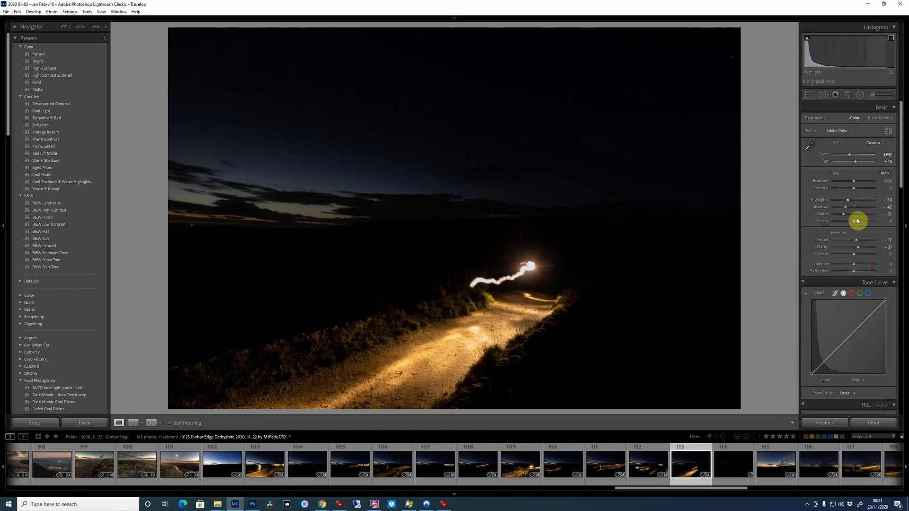
Step: Raise the Highlights on signpost frame 110 and set them to -42 on frame 109
left_click(646, 475)
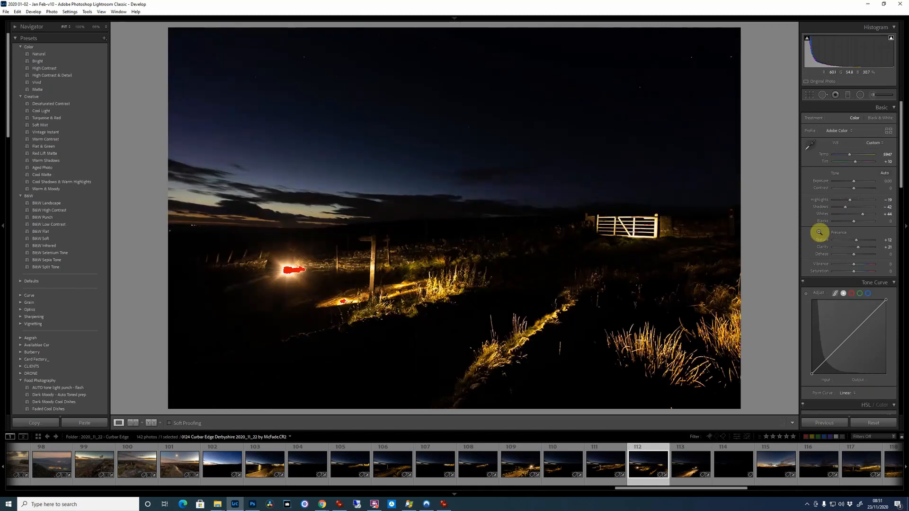
left_click_drag(854, 203, 859, 204)
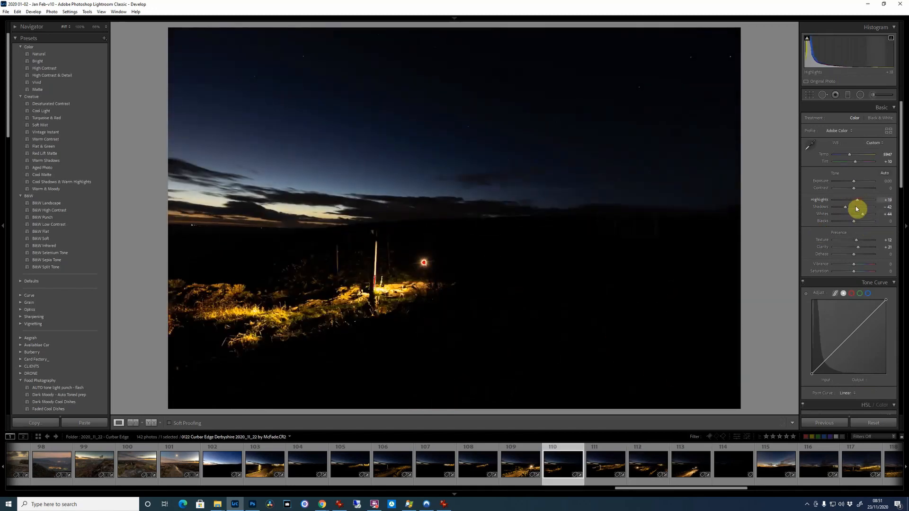
left_click(512, 468)
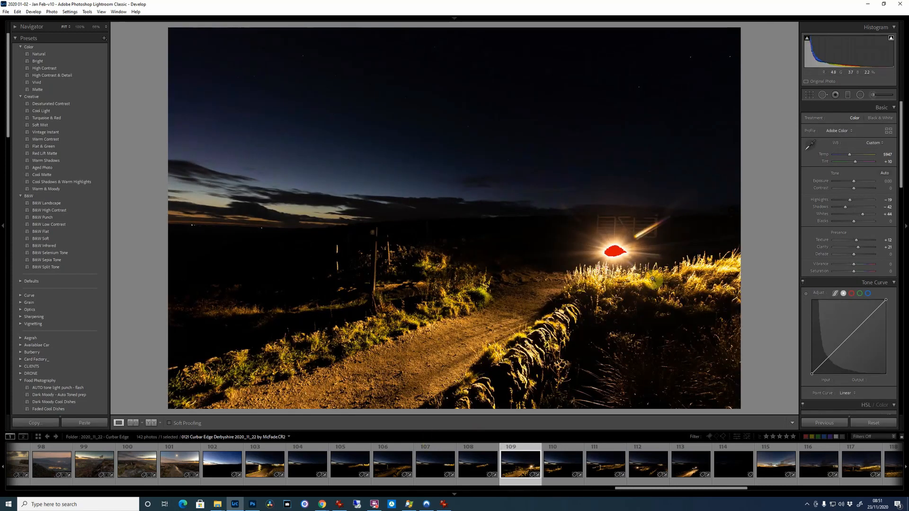
left_click_drag(849, 200, 846, 201)
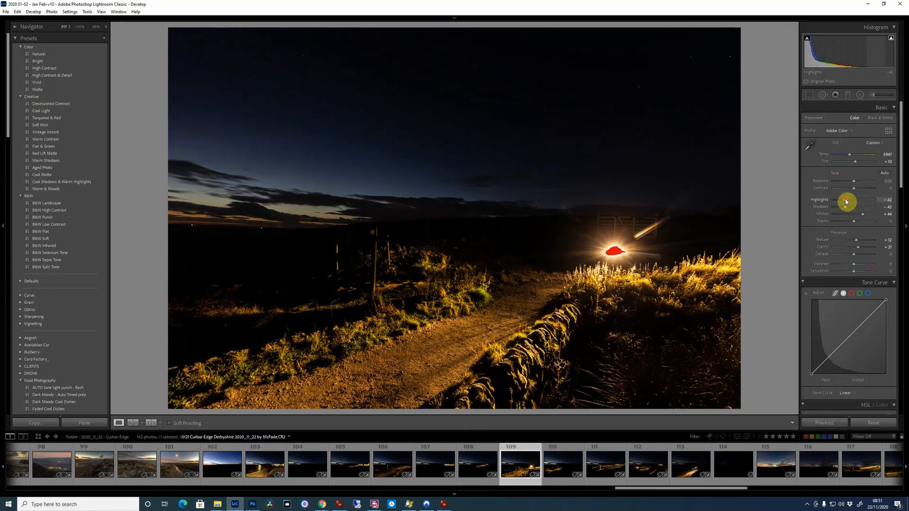
Step: Inspect the lit wall in frame 108 and check the tones and clipping in frames 107 back to 103
left_click(474, 469)
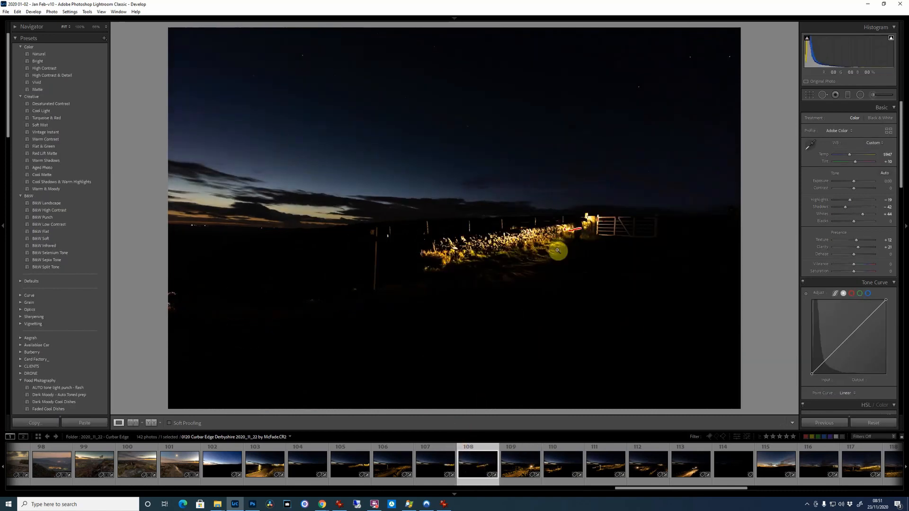
left_click(528, 239)
left_click(532, 245)
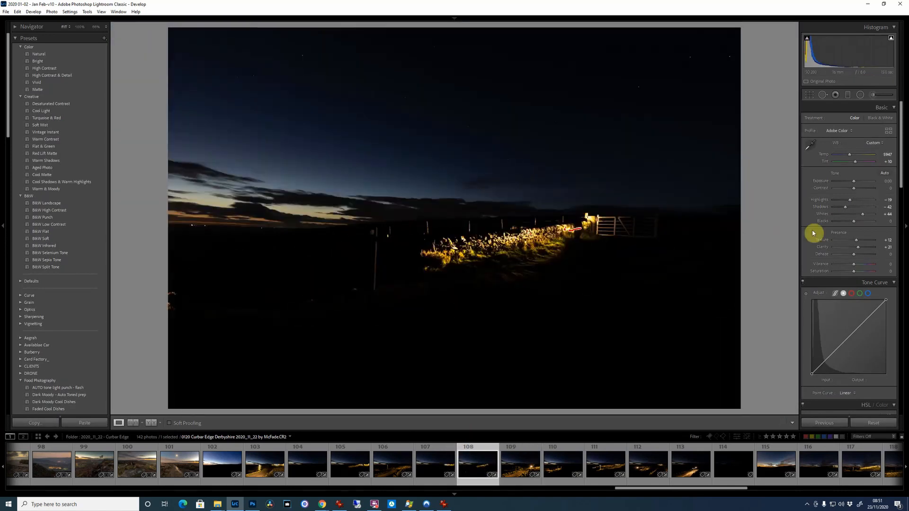
left_click_drag(862, 214, 852, 217)
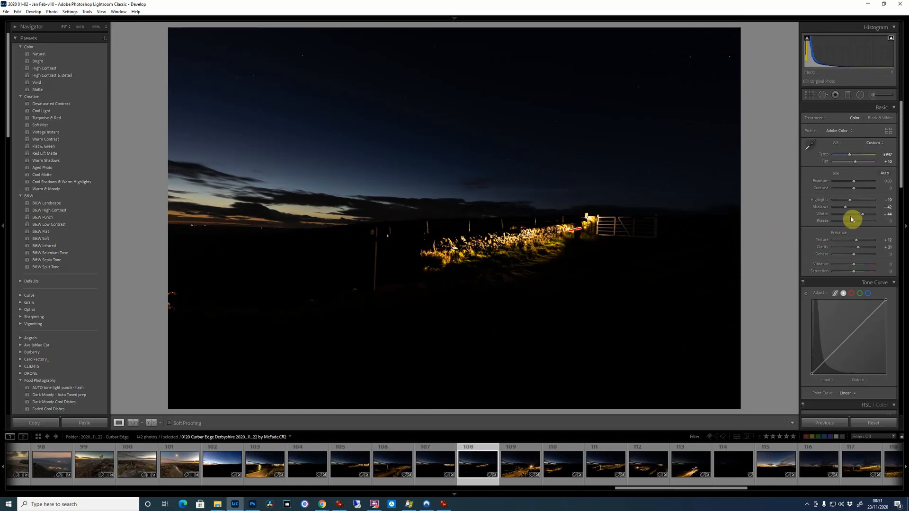
left_click(432, 466)
left_click(391, 459)
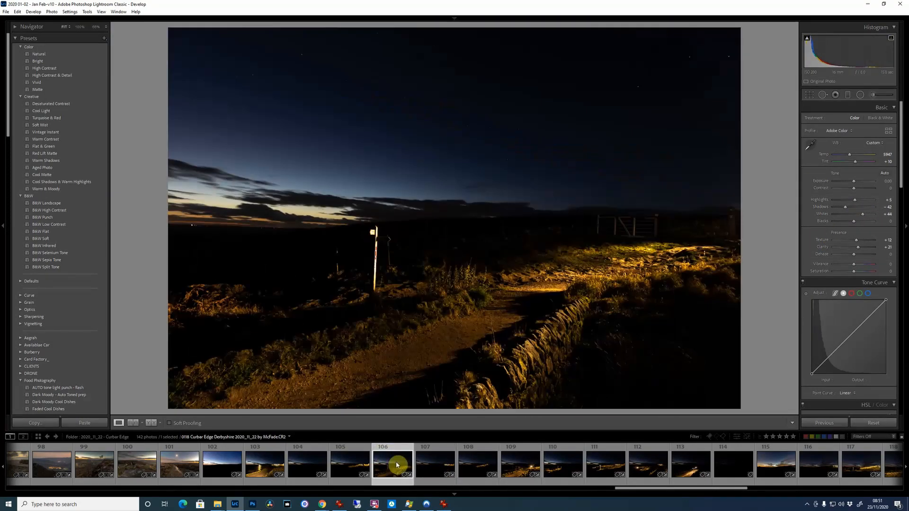
left_click(350, 464)
left_click(308, 465)
left_click(263, 466)
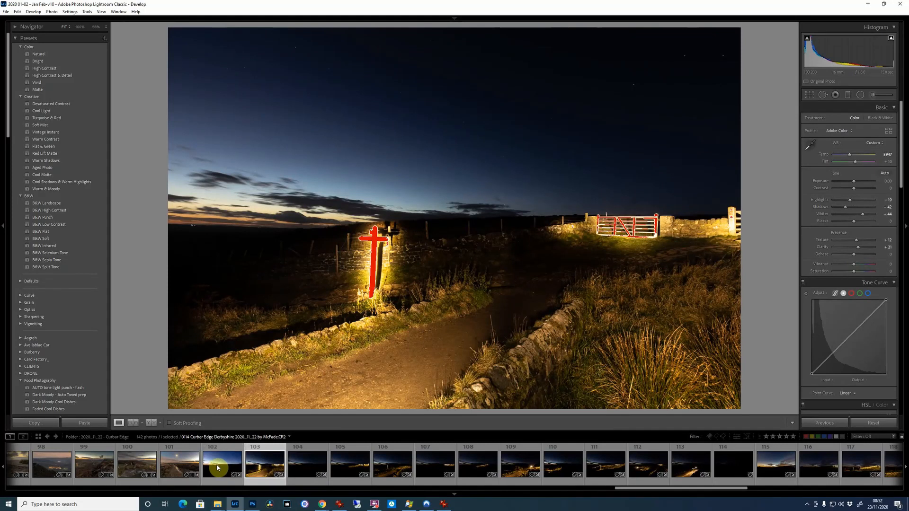
Step: Select sky frame 102 and frames 103 to 113 except 104, and open them as layers in Photoshop
left_click(220, 467)
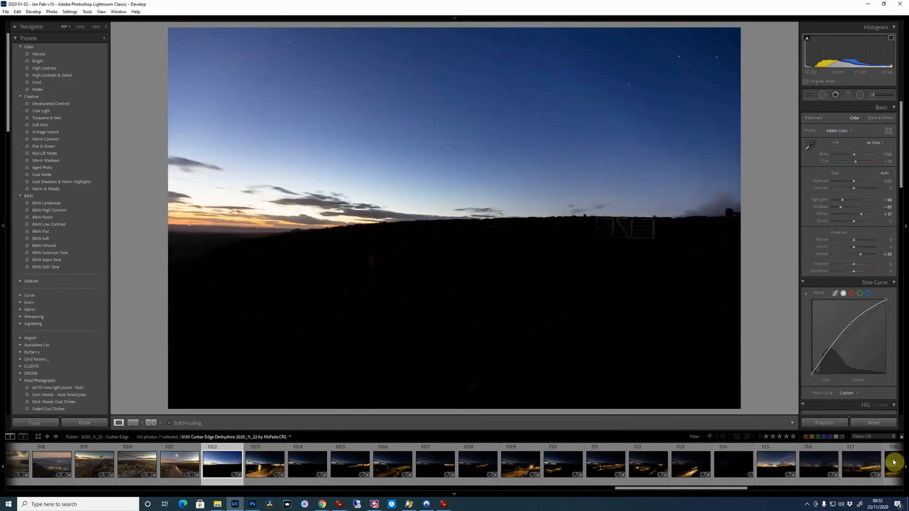
left_click(686, 466, "shift")
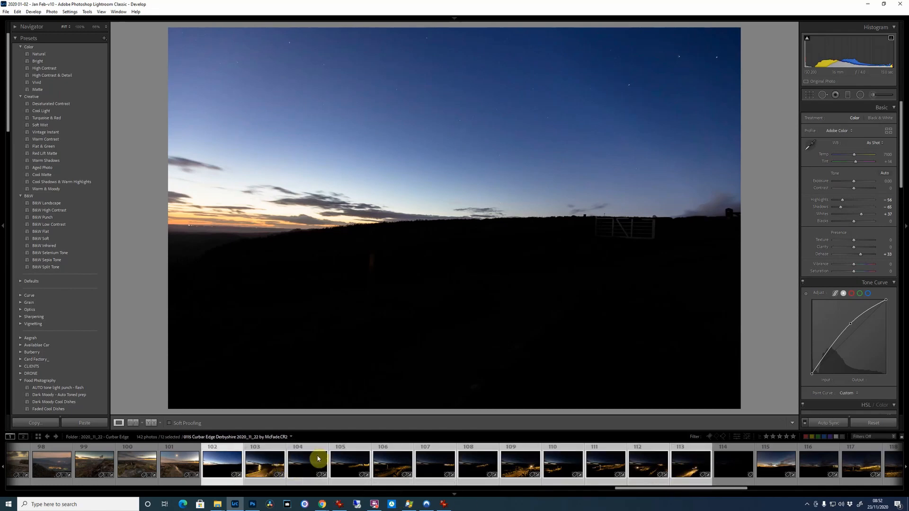
left_click(308, 470, "ctrl")
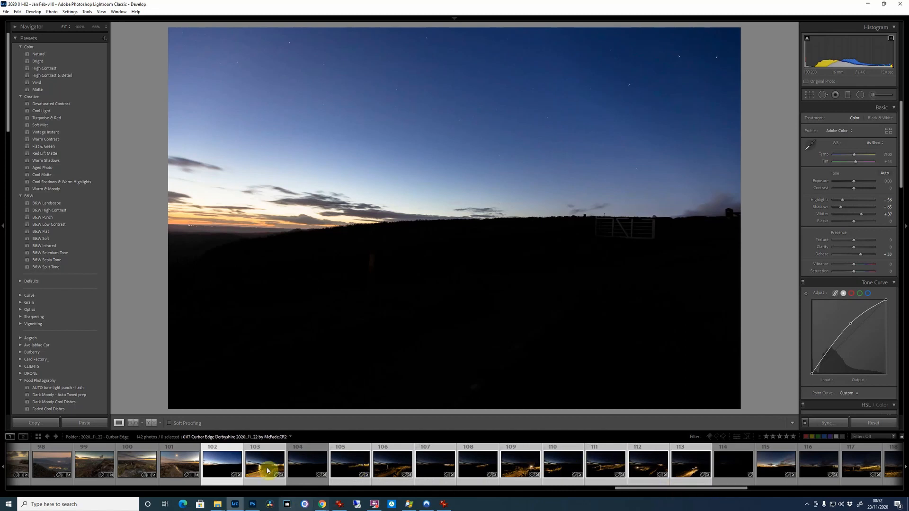
right_click(482, 463)
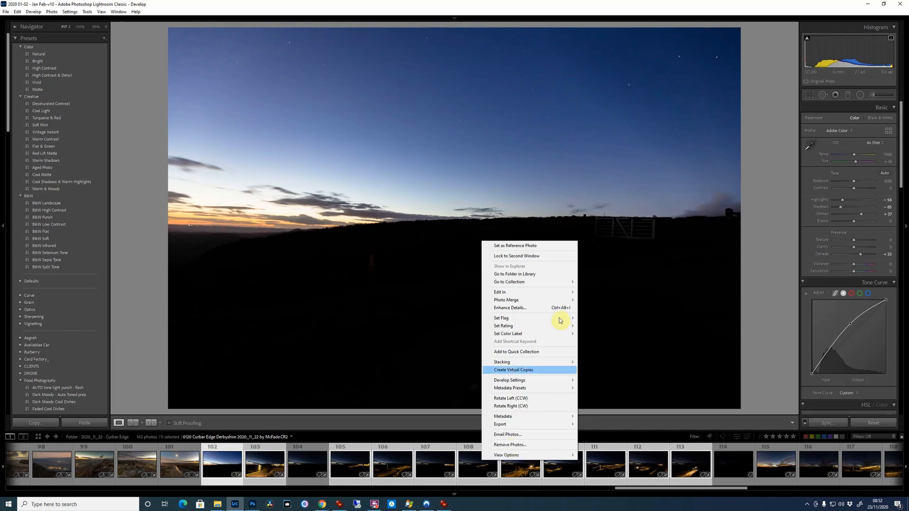
mouse_move(569, 292)
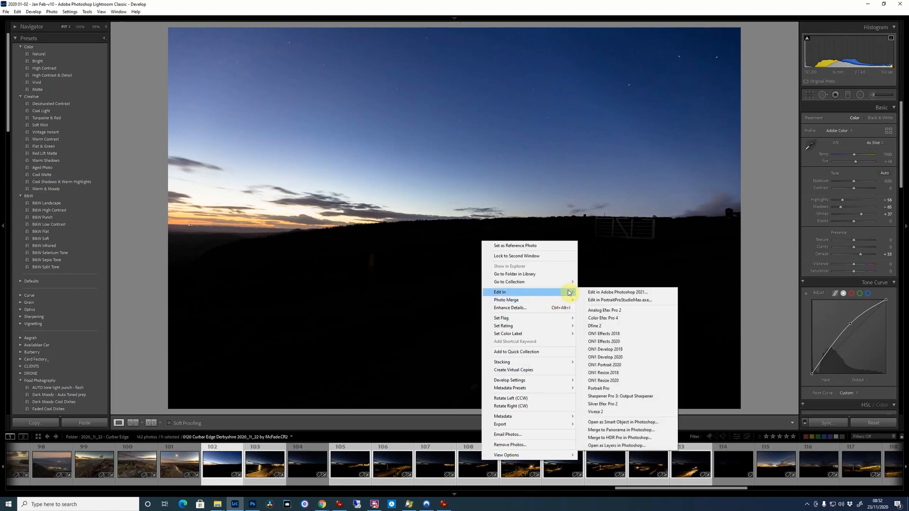
left_click(665, 447)
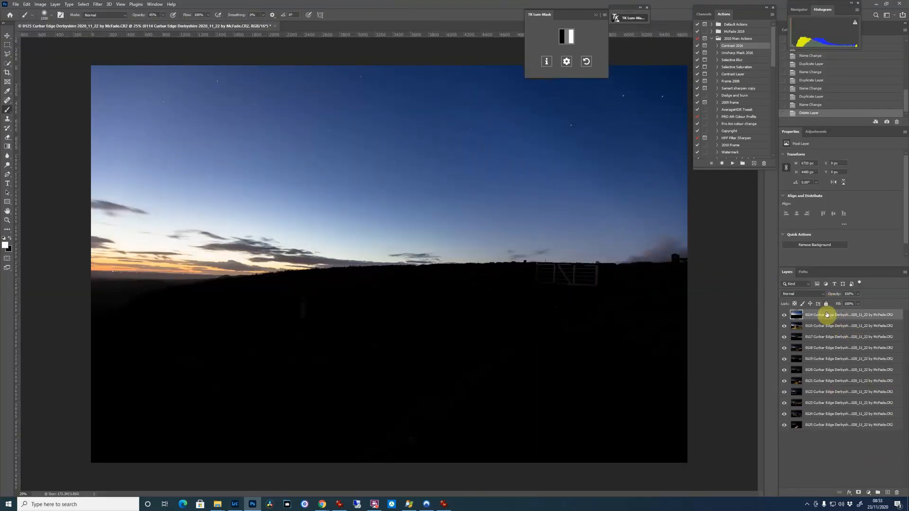
Step: Place the sky layer at the bottom of the stack and set the light-painted layers above it to Lighten blending
left_click_drag(827, 317, 830, 432)
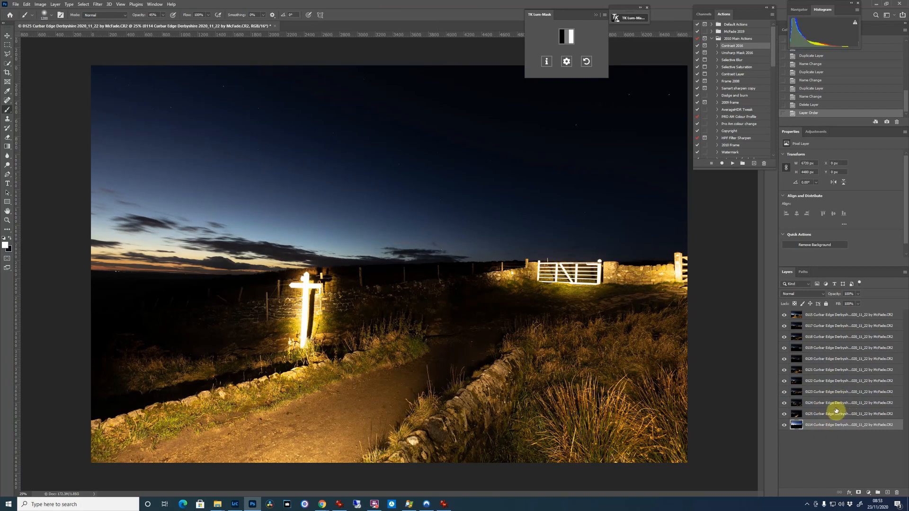
left_click(836, 416)
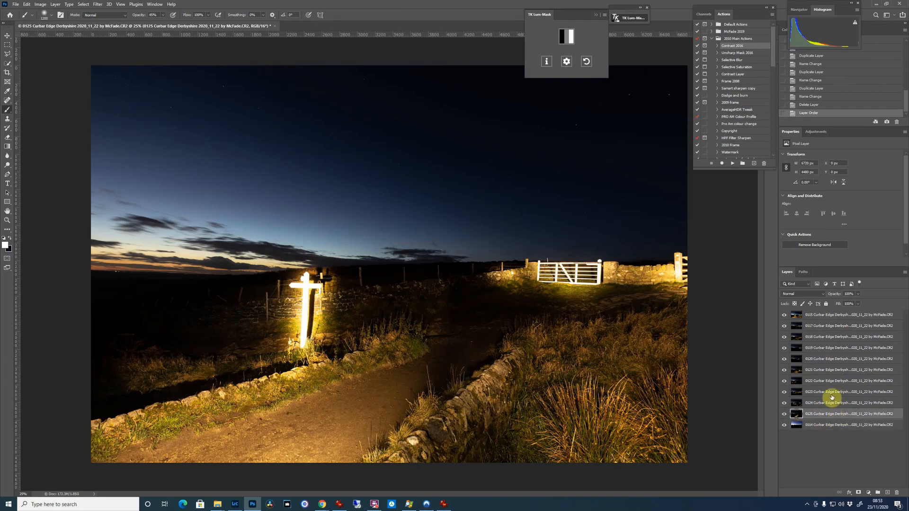
left_click(822, 319, "shift")
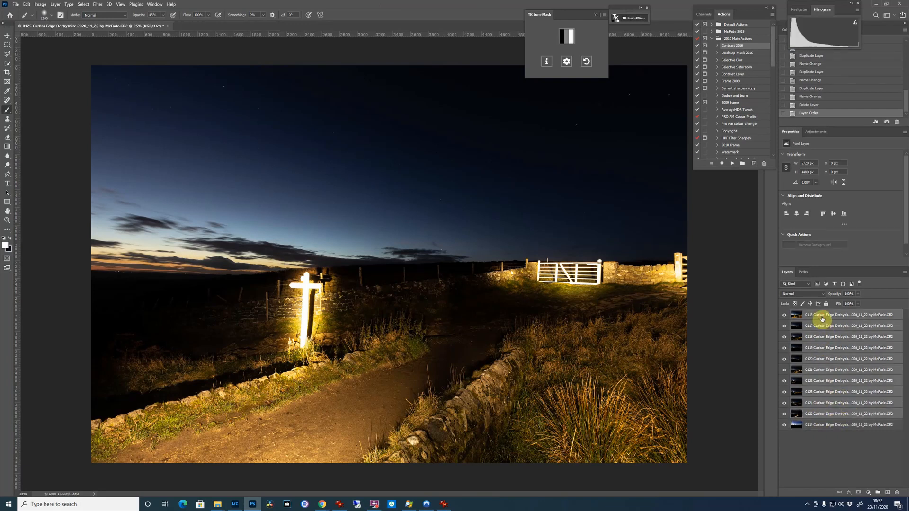
left_click(823, 297)
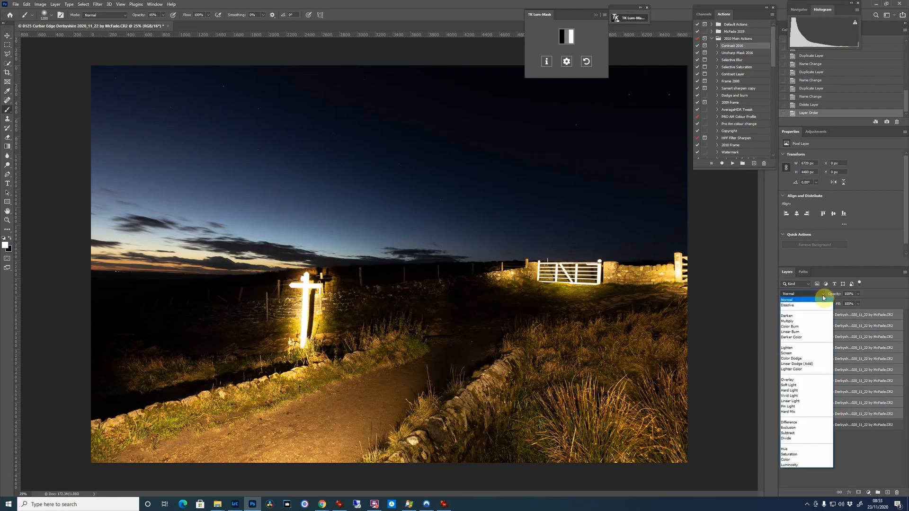
key("Up")
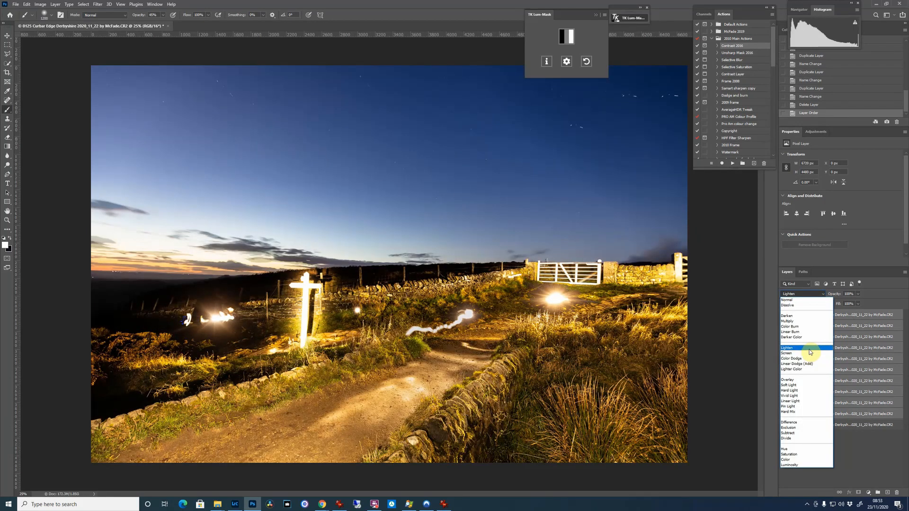
left_click(809, 351)
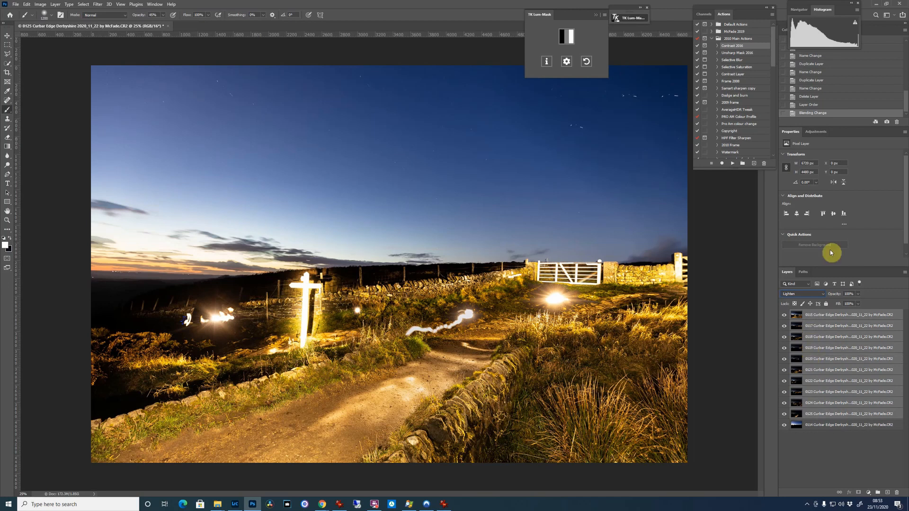
Step: Hide every light-painted layer above the sky layer, working down the stack one at a time
left_click(784, 315)
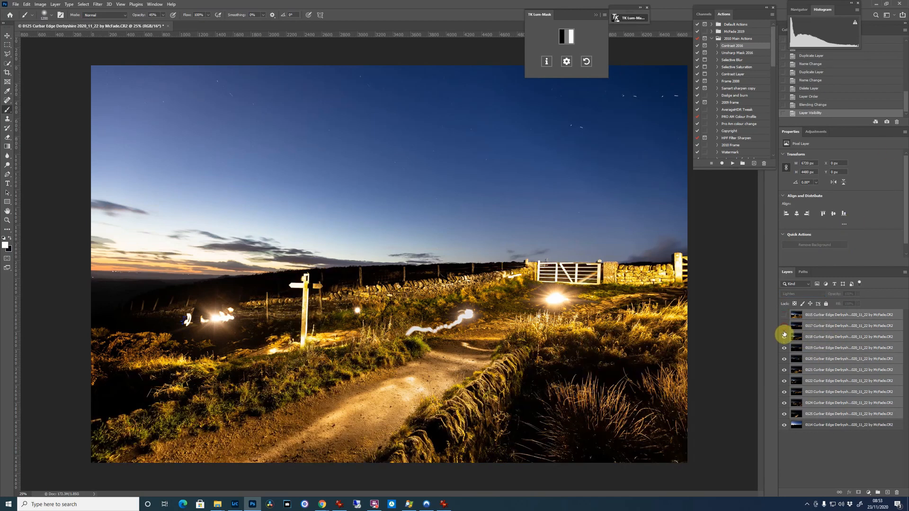
left_click(784, 326)
left_click(783, 337)
left_click(785, 348)
left_click(784, 359)
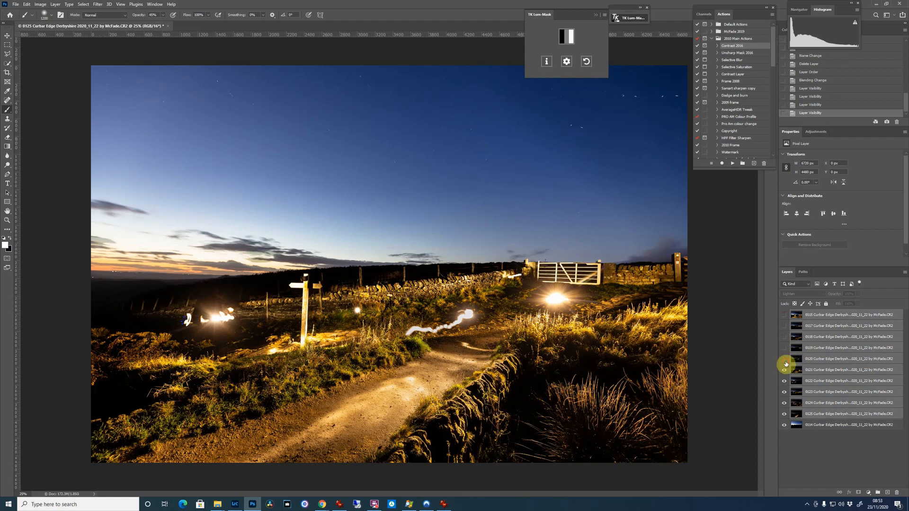
left_click(784, 369)
left_click(784, 380)
left_click(784, 392)
left_click(784, 403)
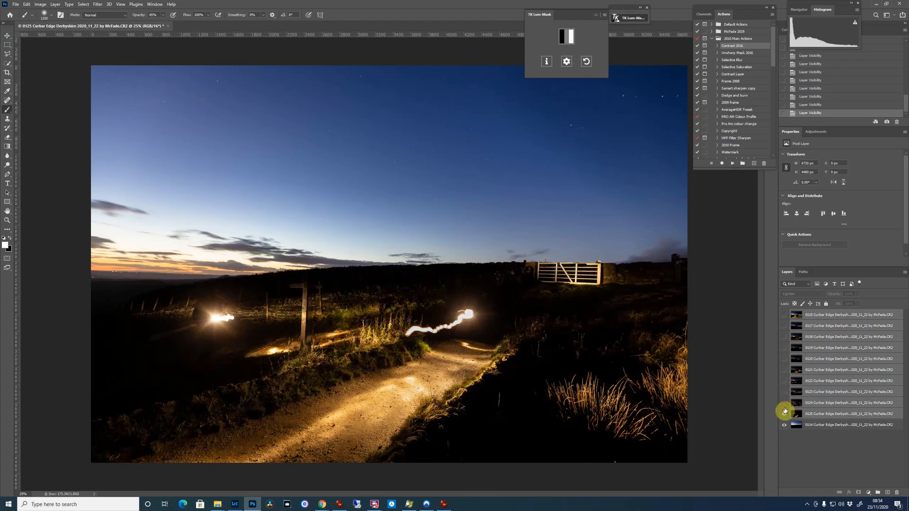
left_click(784, 415)
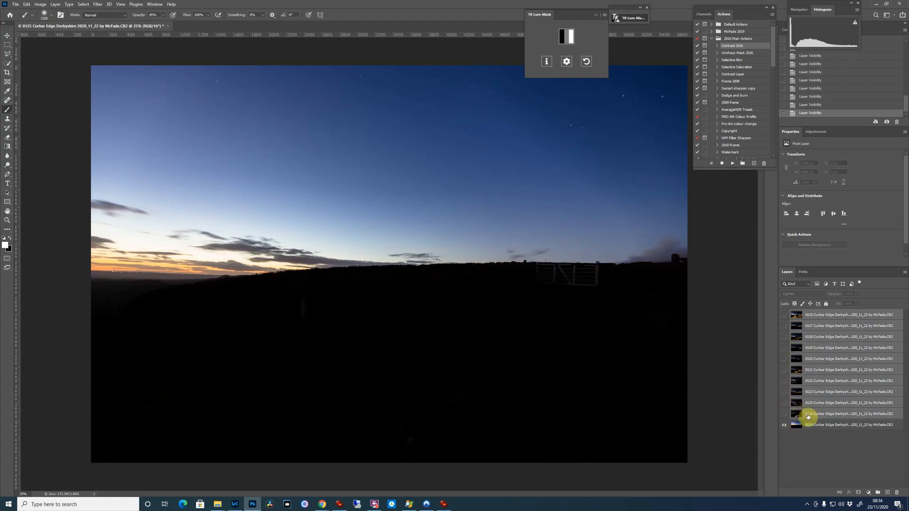
Step: Show the 0125 light-painted path layer above the sky and add a layer mask to it
left_click(784, 414)
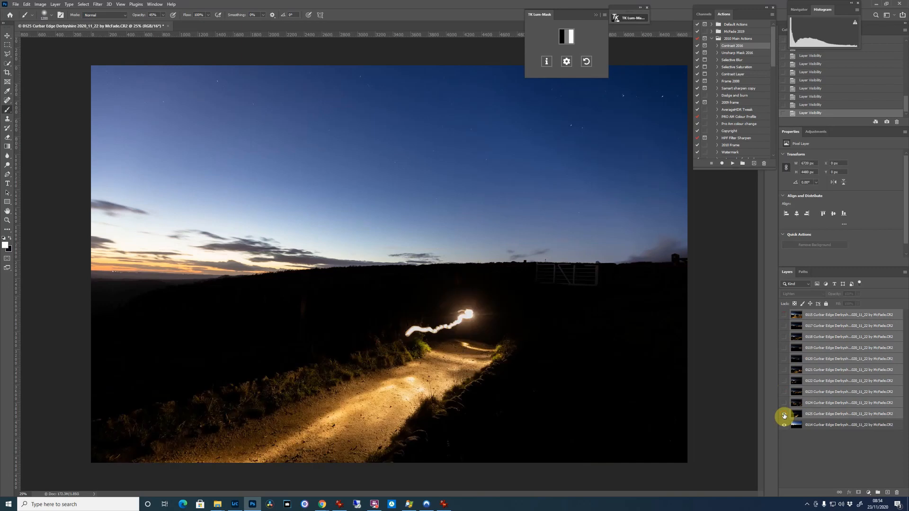
left_click(824, 415)
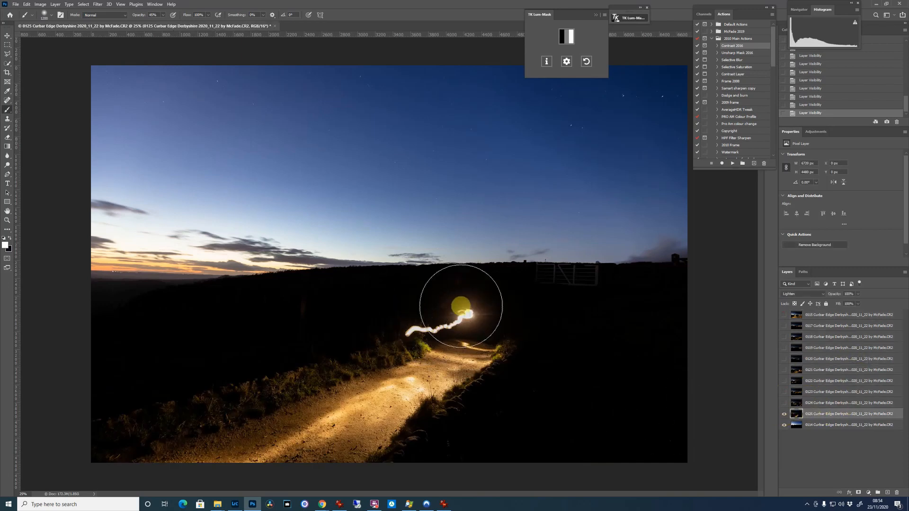
left_click(858, 493)
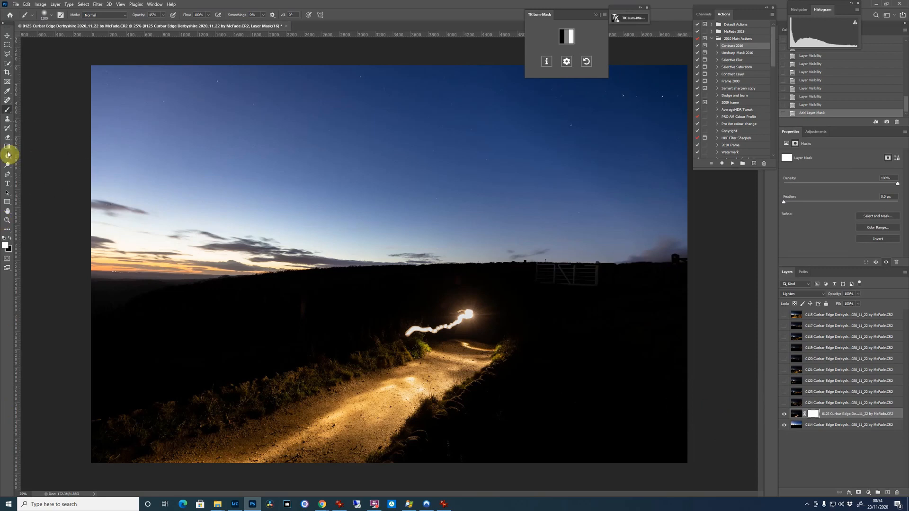
Step: Set up a smaller black brush at 100% opacity for painting on the mask
key("bracketleft")
key("bracketleft")
key("bracketleft")
key("bracketleft")
key("bracketleft")
key("bracketleft")
key("bracketleft")
key("bracketleft")
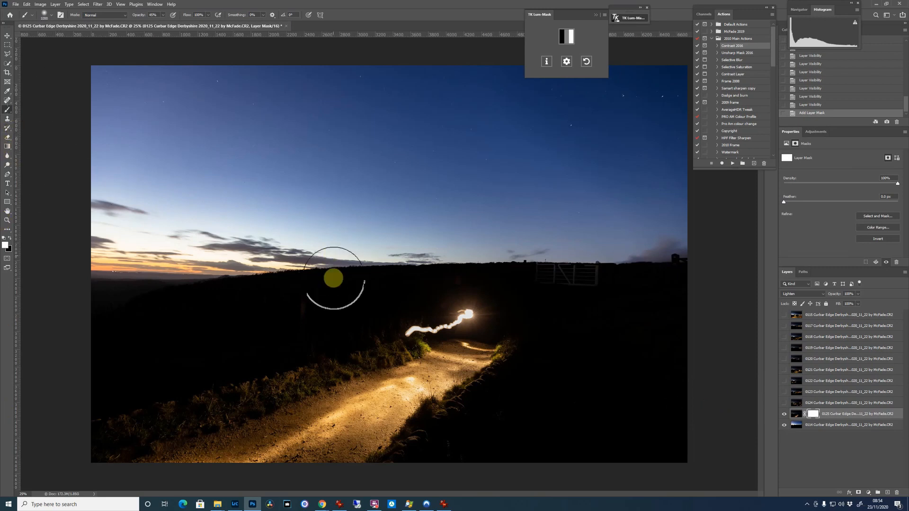
key("bracketright")
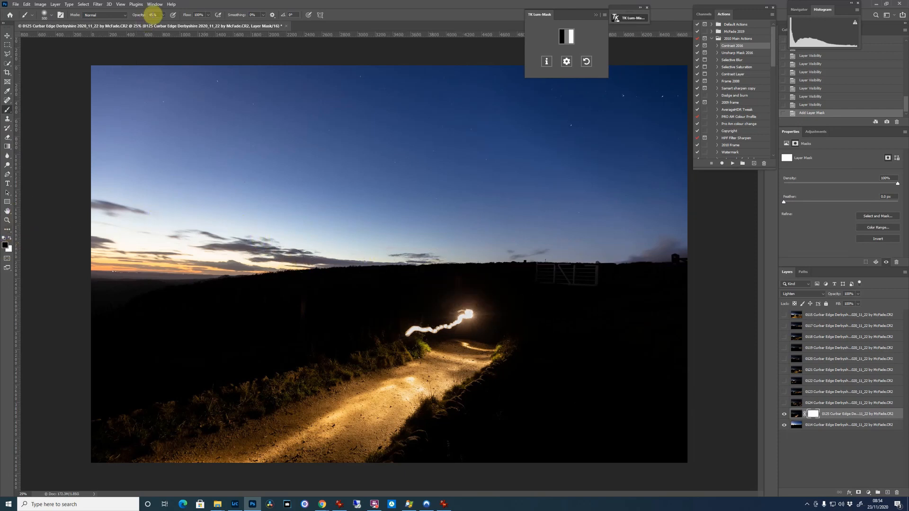
left_click_drag(163, 27, 229, 28)
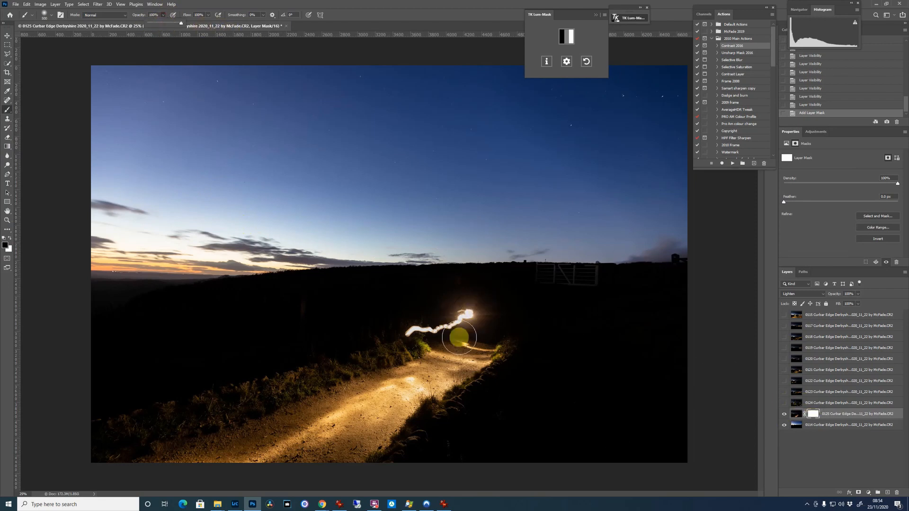
Step: Paint black on the 0125 mask over the torch trail above the path and the dark ground beside it
mouse_move(412, 320)
left_mouse_down()
mouse_move(452, 304)
mouse_move(467, 308)
mouse_move(453, 316)
mouse_move(479, 314)
mouse_move(505, 300)
left_mouse_up()
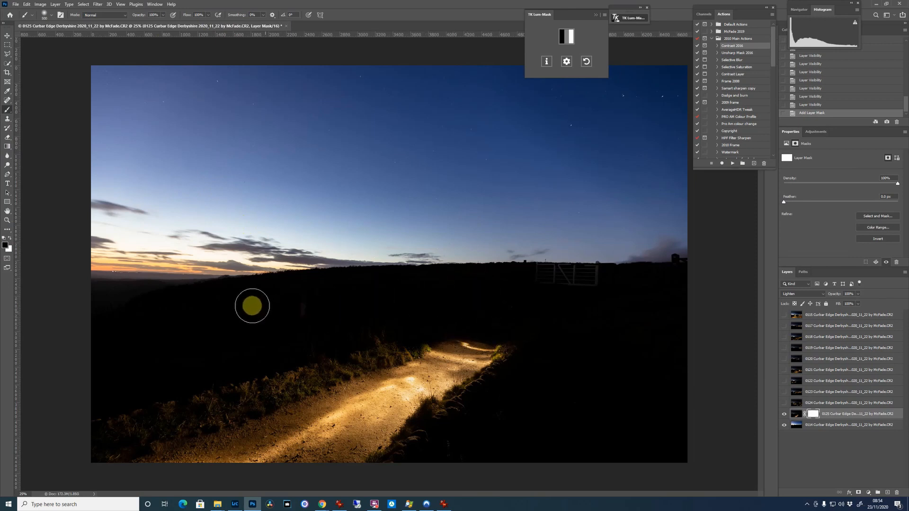
mouse_move(664, 309)
left_mouse_down()
mouse_move(665, 333)
mouse_move(654, 320)
mouse_move(631, 332)
left_mouse_up()
mouse_move(641, 392)
left_mouse_down()
mouse_move(585, 374)
mouse_move(557, 350)
left_mouse_up()
left_click_drag(557, 350, 643, 370)
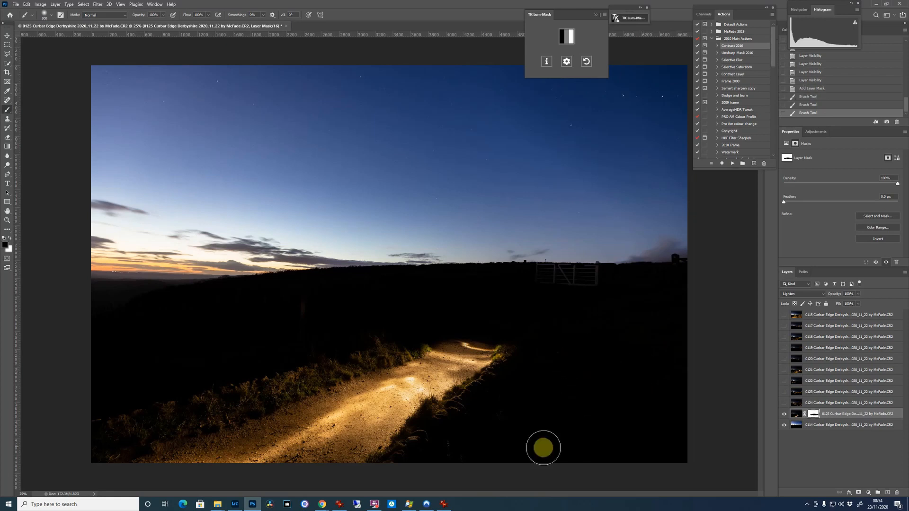
Step: Isolate layer 0124 over the sky, add a layer mask, and paint out the torch flare left of the signpost
left_click(835, 406)
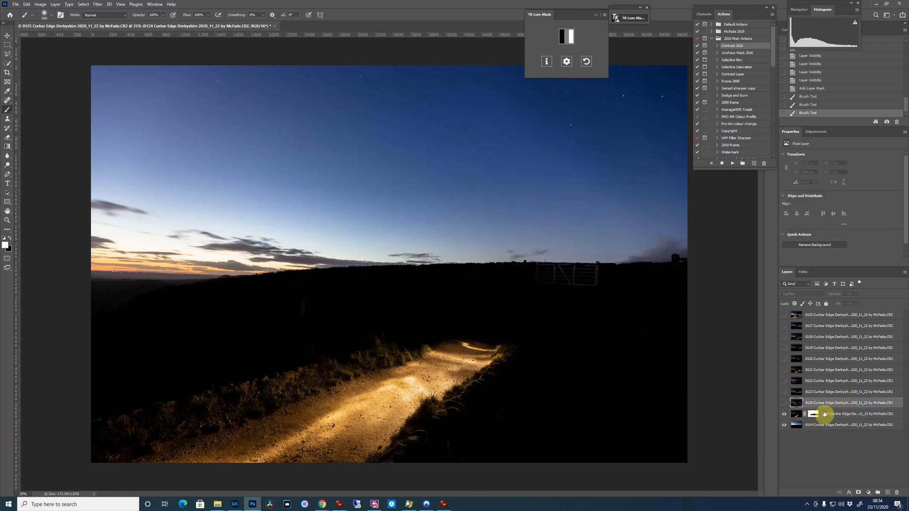
left_click(784, 402)
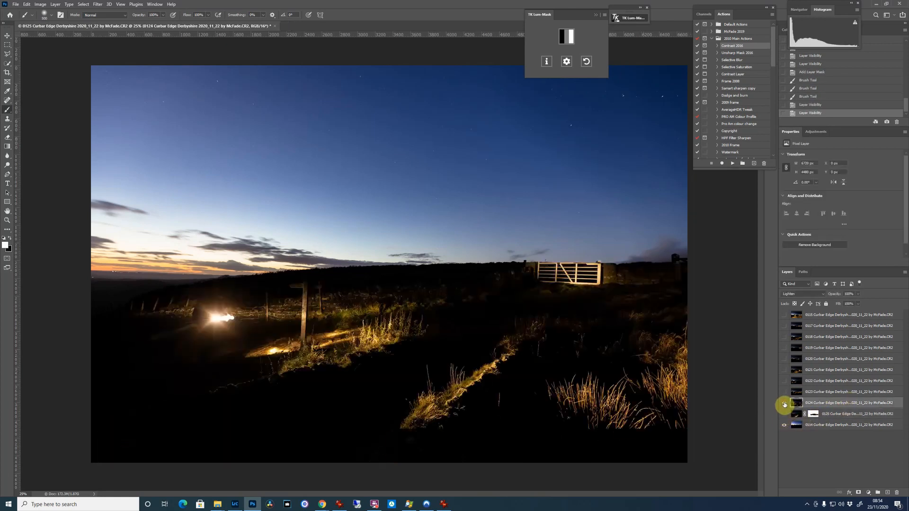
left_click_drag(815, 407, 837, 488)
left_click(857, 493)
left_click_drag(227, 332, 193, 371)
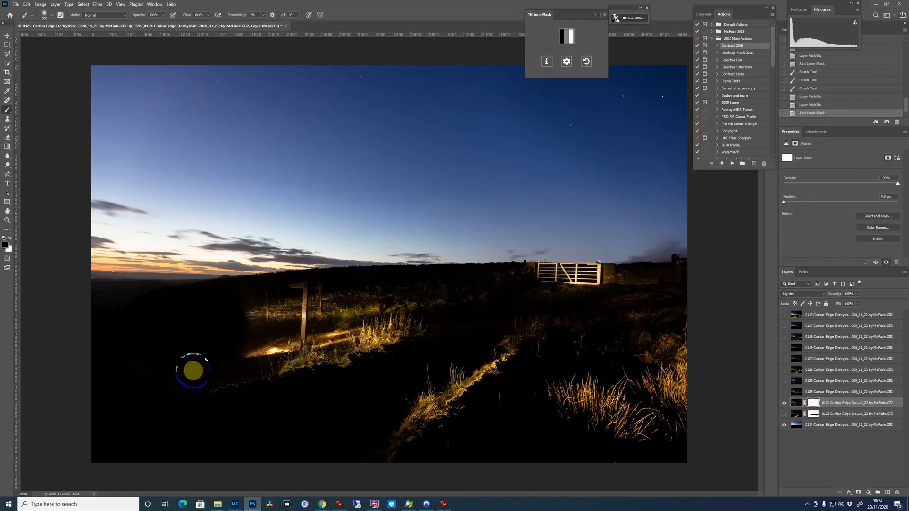
left_click_drag(270, 356, 223, 350)
Step: Isolate layer 0123 over the sky, add a layer mask, and paint out the stray light on the hillside left of the signpost
left_click(784, 403)
left_click(784, 392)
left_click(858, 493)
key("ctrl+z")
left_click(836, 391)
left_click(858, 493)
left_click_drag(199, 319, 231, 312)
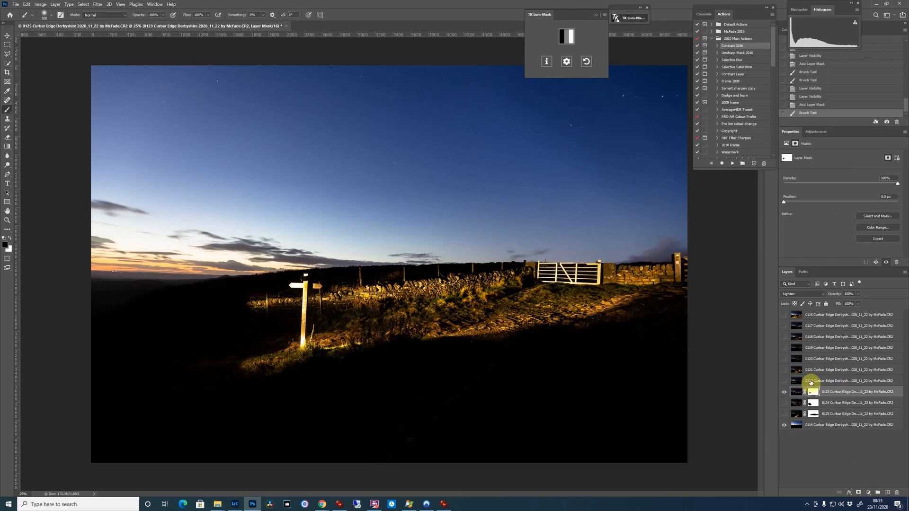
Step: Isolate layer 0122 over the sky by hiding 0123, and add a layer mask to it
left_click(812, 381)
left_click(784, 380)
left_click(784, 392)
left_click(858, 493)
Step: Isolate layer 0121 over the sky, add a layer mask, and paint out the stray light just below the gate
left_click(827, 371)
left_click(784, 370)
left_click(785, 381)
left_click(858, 493)
mouse_move(553, 301)
left_mouse_down()
mouse_move(578, 260)
mouse_move(603, 296)
left_mouse_up()
Step: Isolate layer 0120 over the sky, add a layer mask, and paint out the stray light beside the gate's left post
left_click(824, 359)
left_click(784, 359)
left_click(784, 370)
left_click(858, 493)
mouse_move(520, 273)
left_mouse_down()
mouse_move(536, 257)
mouse_move(521, 266)
left_mouse_up()
Step: Isolate layer 0119 over the sky by hiding 0120, and add a layer mask to it
left_click(820, 349)
left_click(784, 348)
left_click(784, 359)
left_click(858, 493)
Step: Show layer 0118 alone over the sky to check its lighting for stray torch light
left_click(825, 337)
left_click(783, 336)
left_click(785, 348)
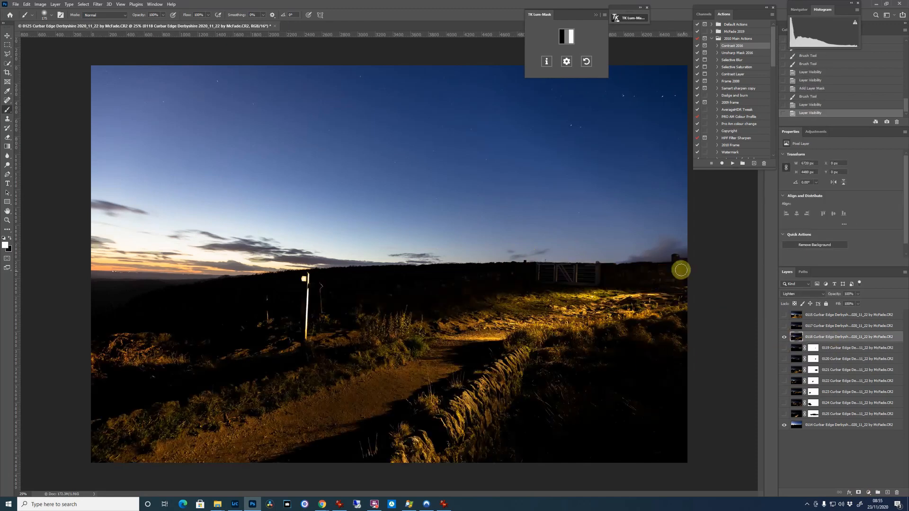
Step: Isolate layer 0117 over the sky, add a layer mask, and paint out the bright wall right of the gate with a larger brush
left_click(825, 326)
left_click(784, 326)
left_click(783, 337)
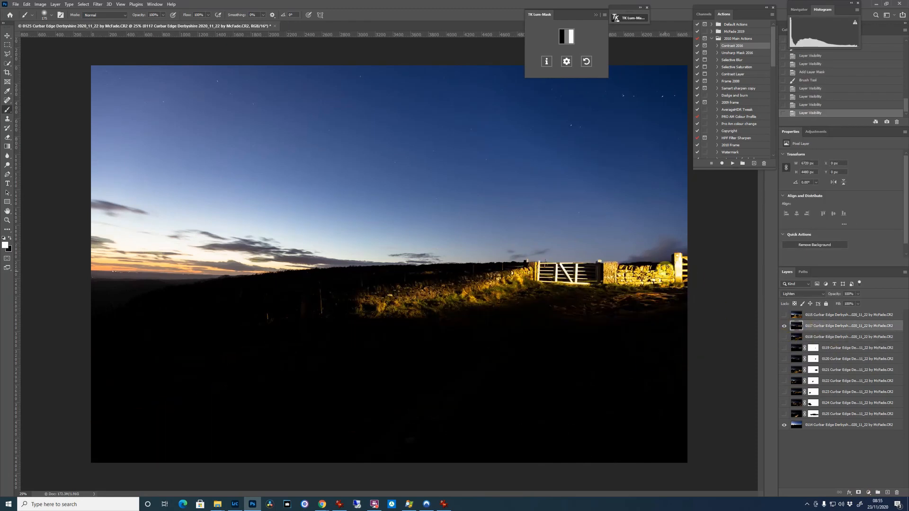
left_click(858, 493)
key("bracketright")
key("bracketright")
key("bracketright")
mouse_move(617, 271)
left_mouse_down()
mouse_move(692, 268)
mouse_move(672, 292)
left_mouse_up()
Step: Isolate layer 0115 over the sky, add a layer mask, and enlarge the brush
left_click(784, 326)
left_click(784, 314)
left_click(821, 316)
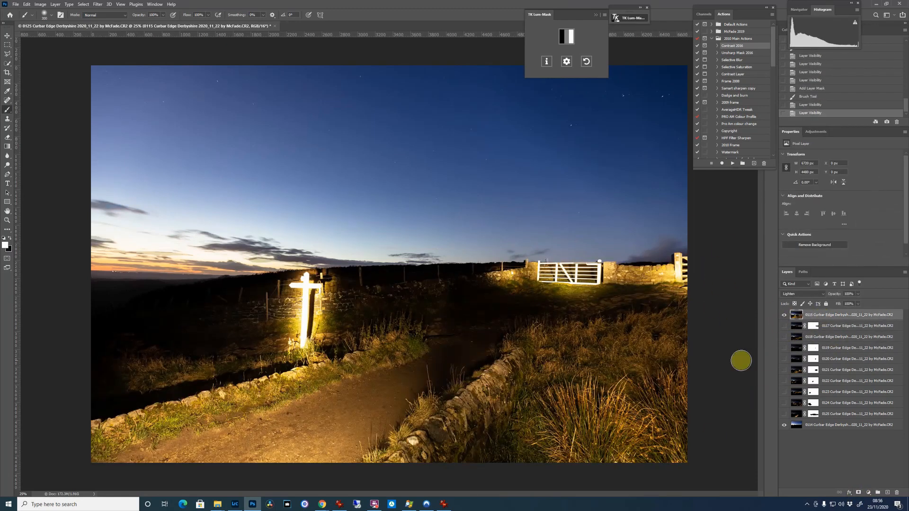
left_click(858, 493)
key("bracketright")
key("bracketright")
key("bracketright")
Step: Paint black on the 0115 mask over the overexposed signpost, the area around it, and the gate
left_click_drag(303, 278, 308, 338)
mouse_move(309, 303)
left_mouse_down()
mouse_move(260, 304)
mouse_move(244, 315)
left_mouse_up()
left_click_drag(332, 317, 351, 296)
left_click(550, 276)
left_click_drag(549, 276, 506, 281)
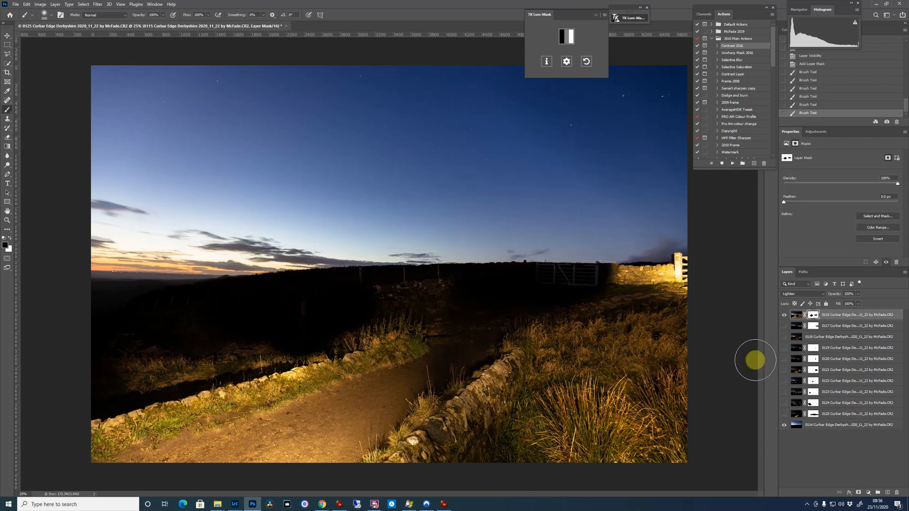
Step: Try blending layer 0125 into the foreground at a reduced opacity
left_click(784, 414)
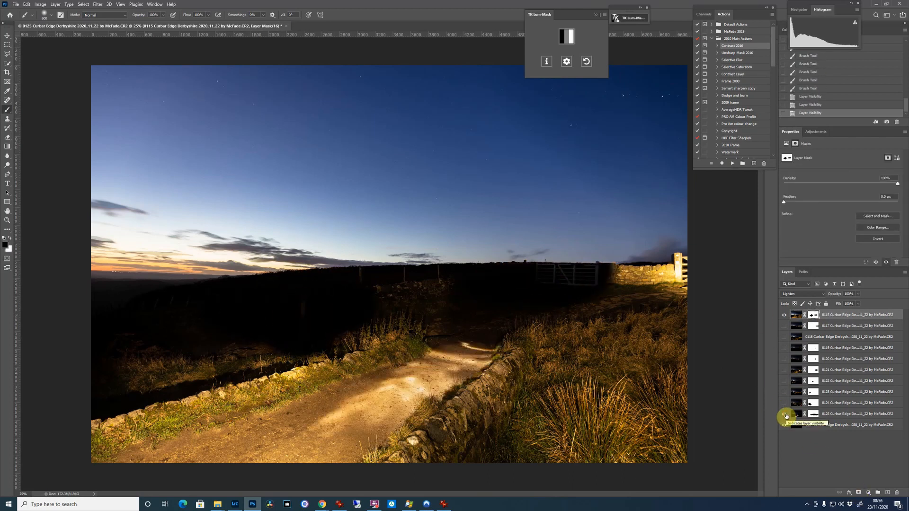
left_click(836, 413)
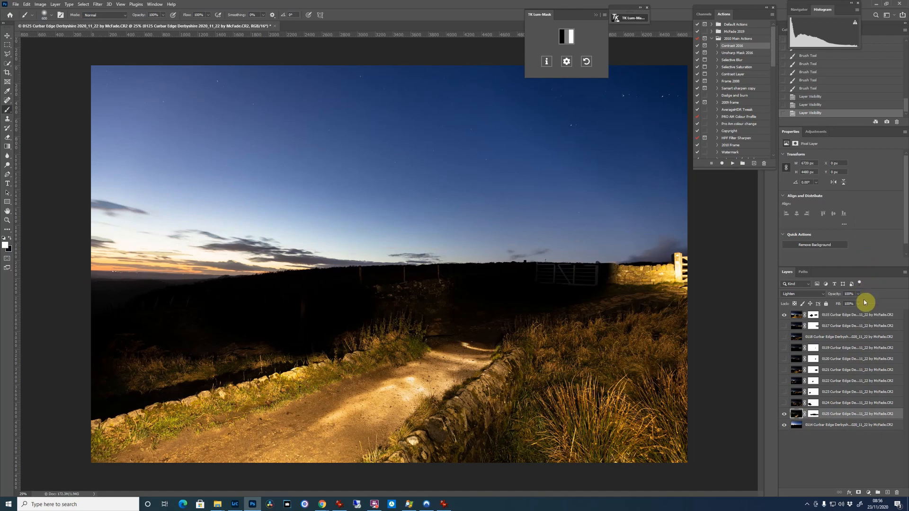
mouse_move(860, 303)
left_mouse_down()
mouse_move(795, 315)
mouse_move(855, 321)
left_mouse_up()
Step: Turn on layers 0124 and 0123, and paint the signpost out on the 0123 mask
left_click(785, 405)
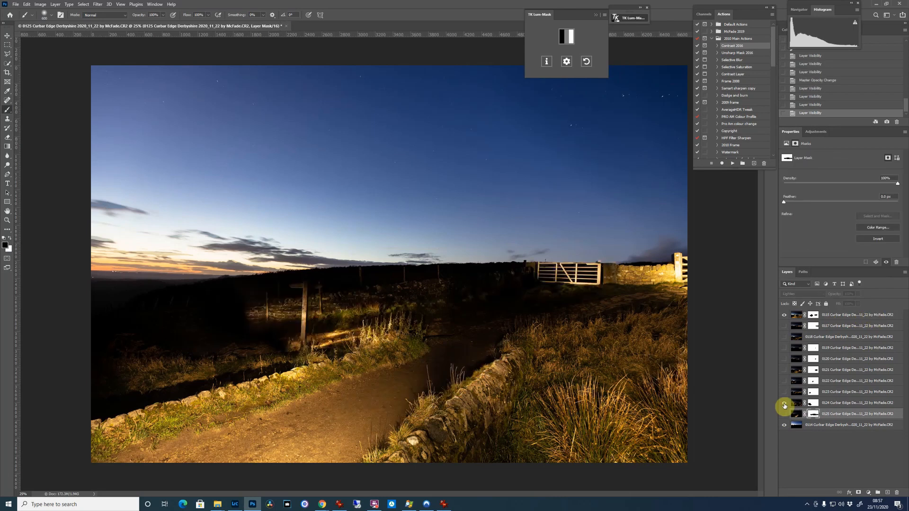
left_click(785, 394)
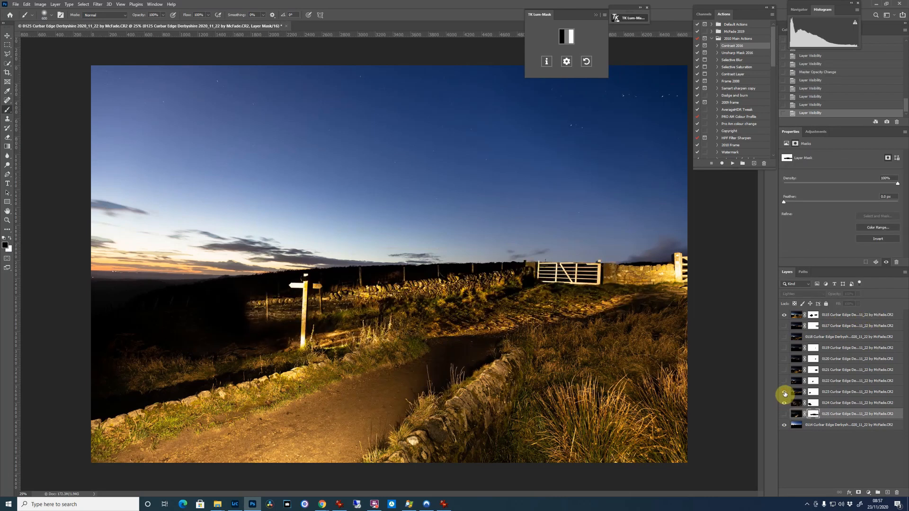
left_click(785, 394)
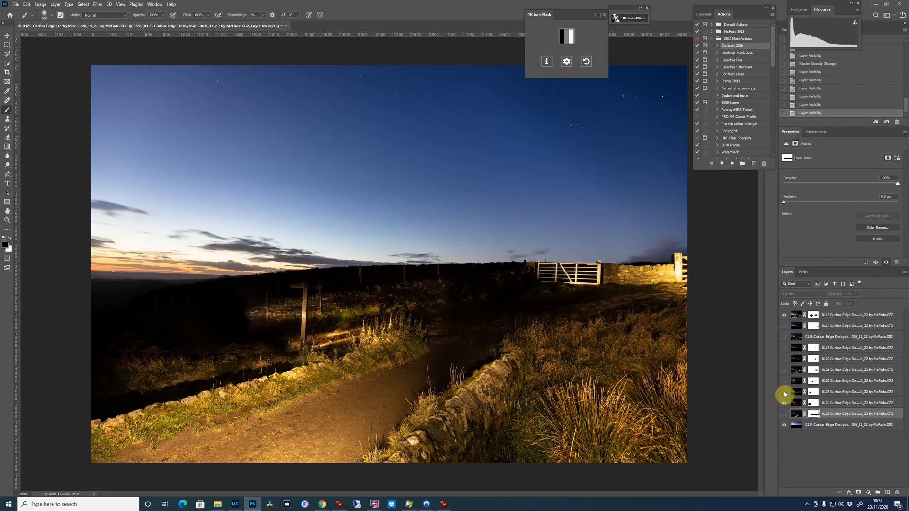
left_click(784, 394)
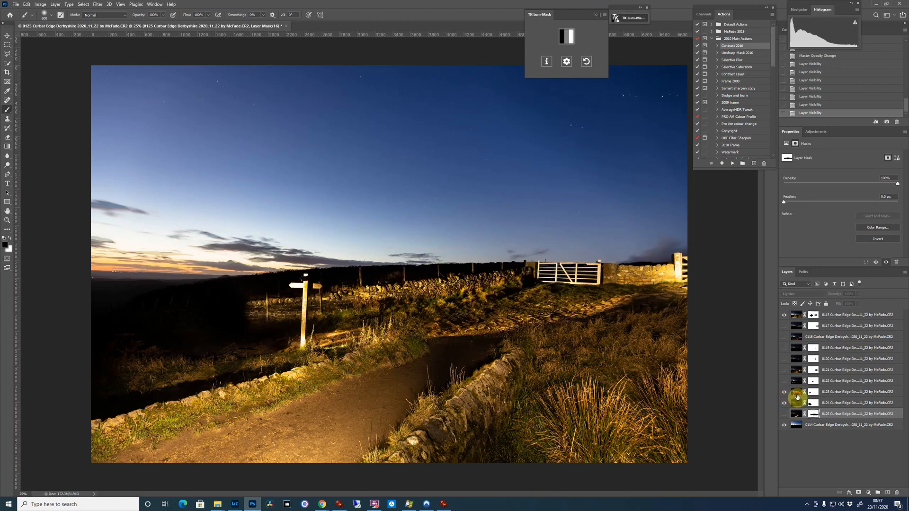
left_click(813, 392)
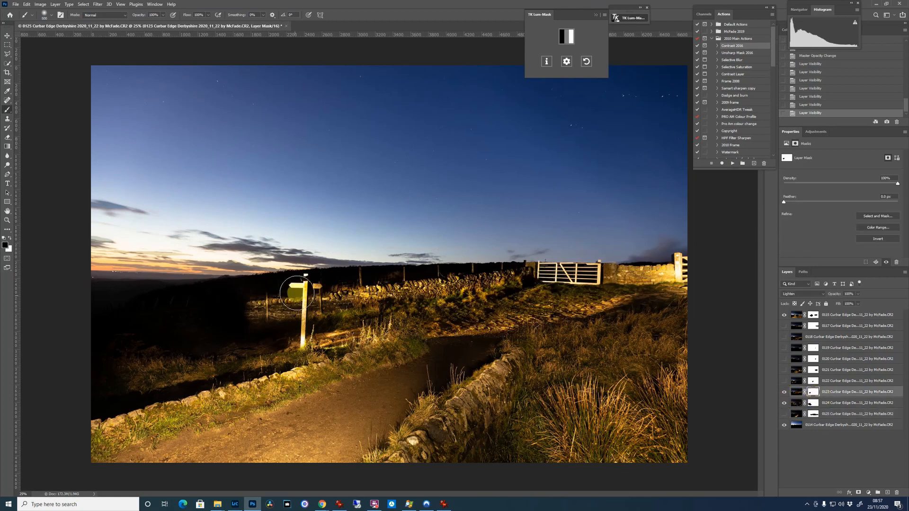
mouse_move(298, 281)
left_mouse_down()
mouse_move(309, 284)
mouse_move(304, 322)
mouse_move(316, 292)
left_mouse_up()
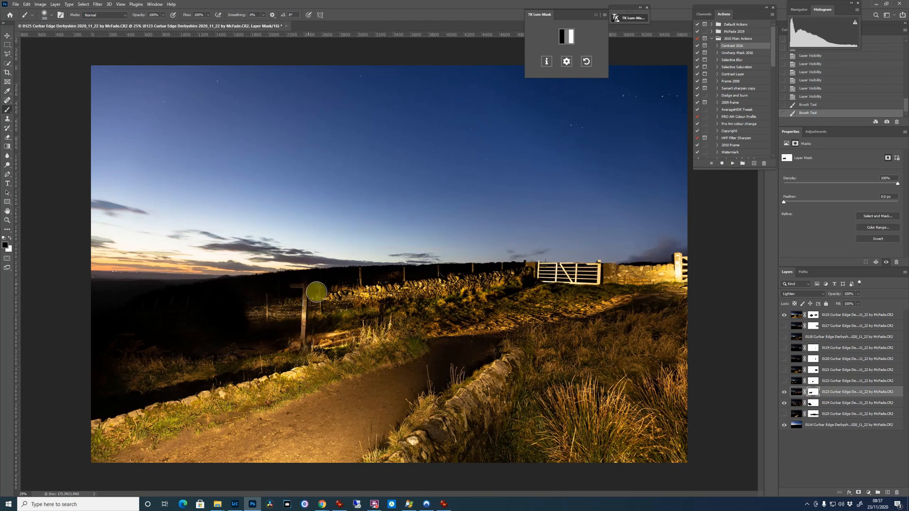
Step: Turn on layer 0122, try a brush stroke over the signpost, and undo that stroke
left_click(795, 383)
left_click(784, 381)
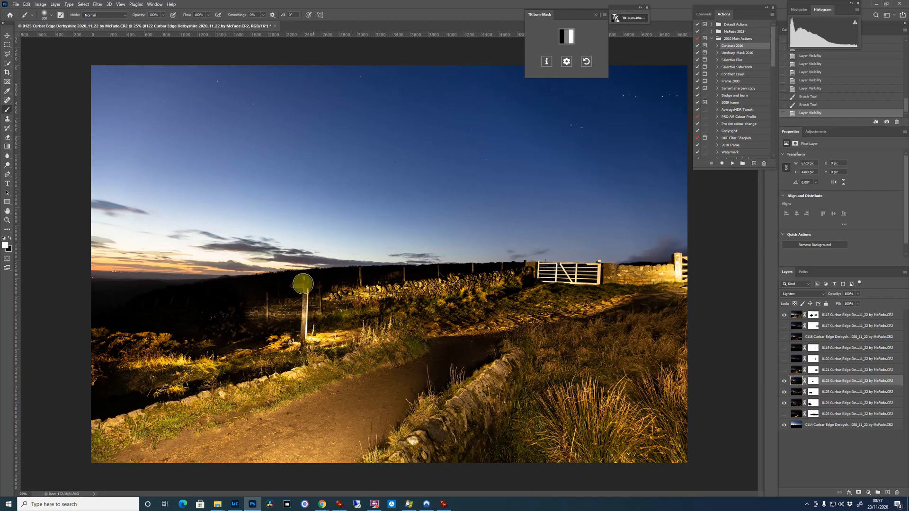
left_click_drag(303, 284, 305, 329)
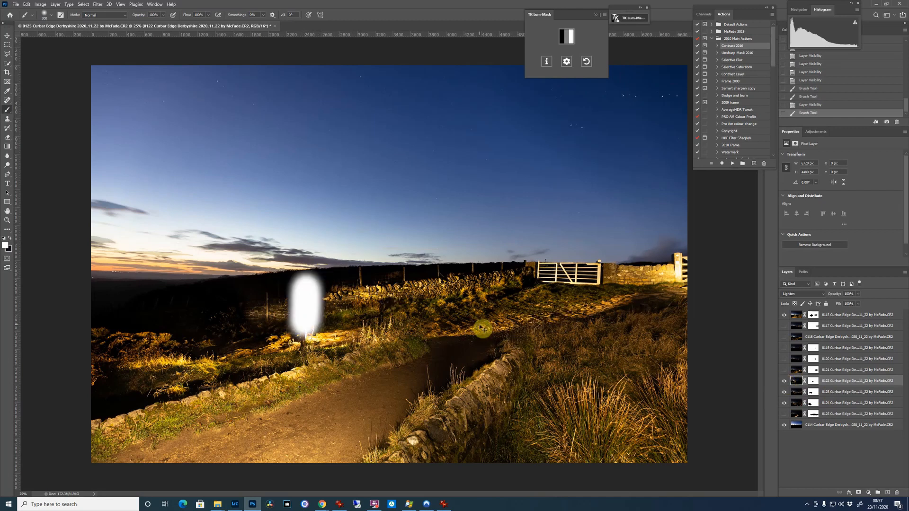
key("ctrl+z")
Step: Turn on layer 0121 and compare the blend with and without layers 0121, 0122 and 0123
left_click(796, 370)
left_click(784, 371)
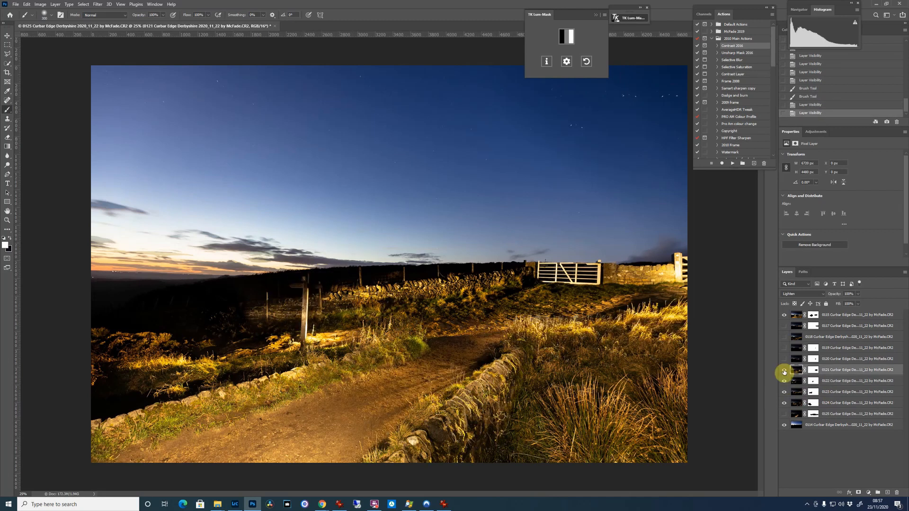
left_click(784, 372)
left_click(784, 371)
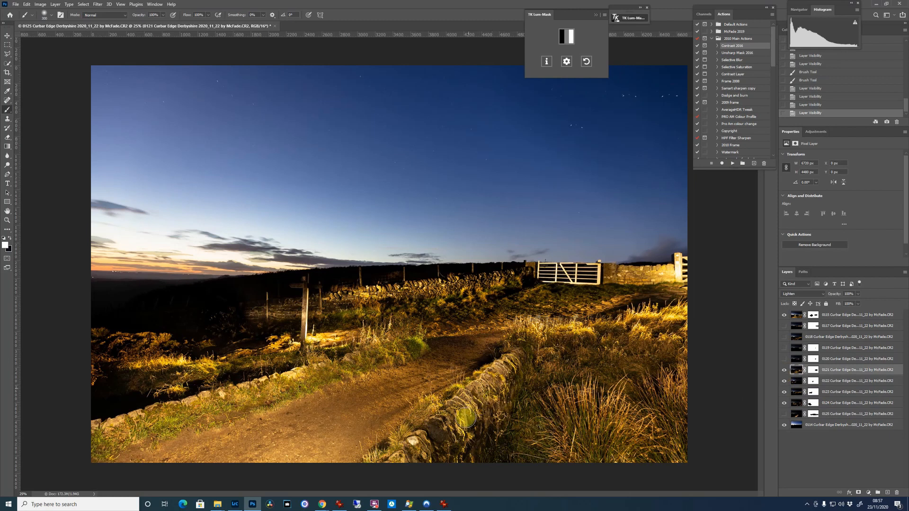
left_click(784, 372)
left_click(784, 372)
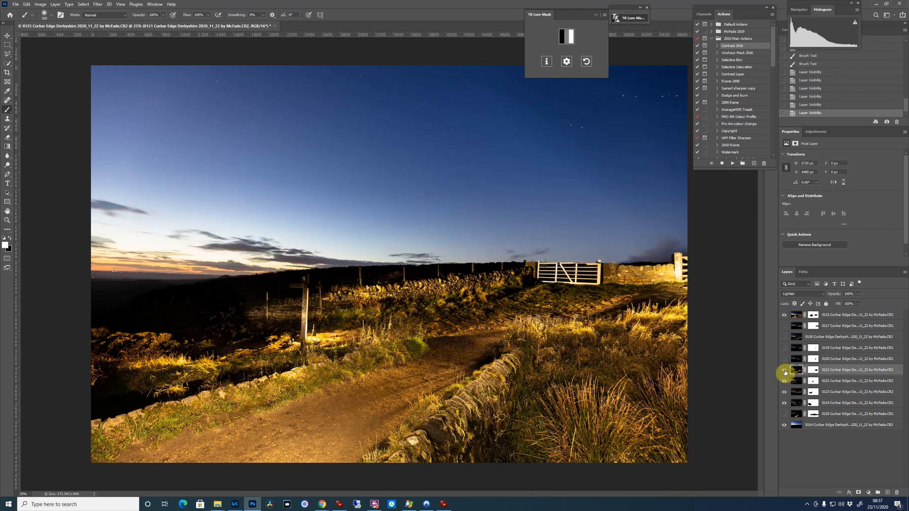
left_click(783, 383)
left_click(783, 384)
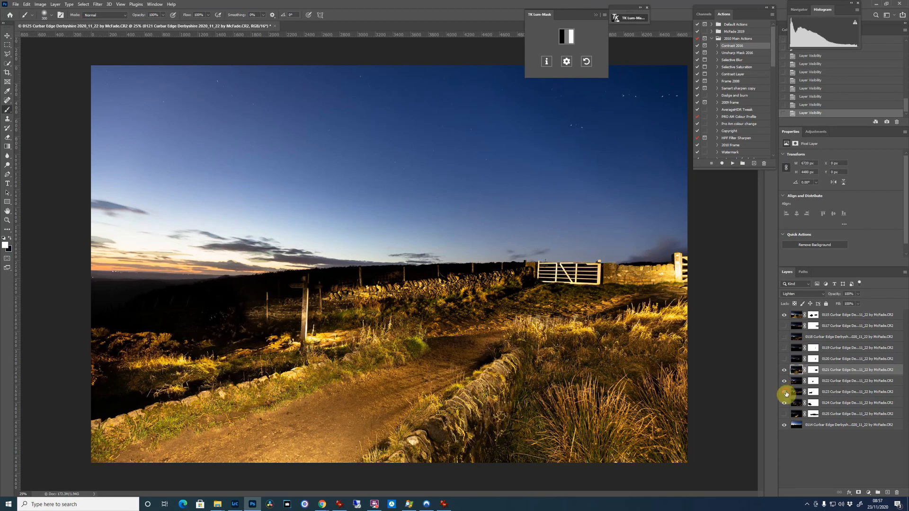
left_click(785, 392)
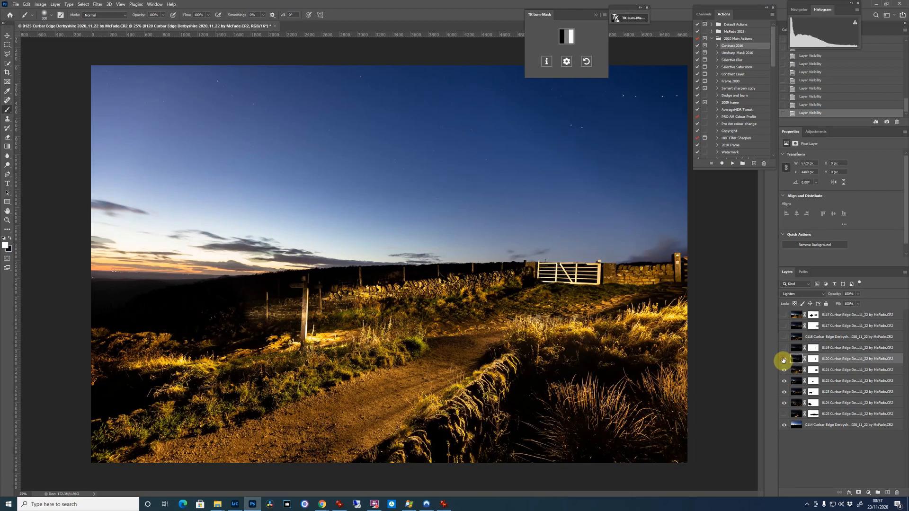
Step: Turn on layers 0120 and 0119, and compare the composite with and without layer 0115
left_click(782, 361)
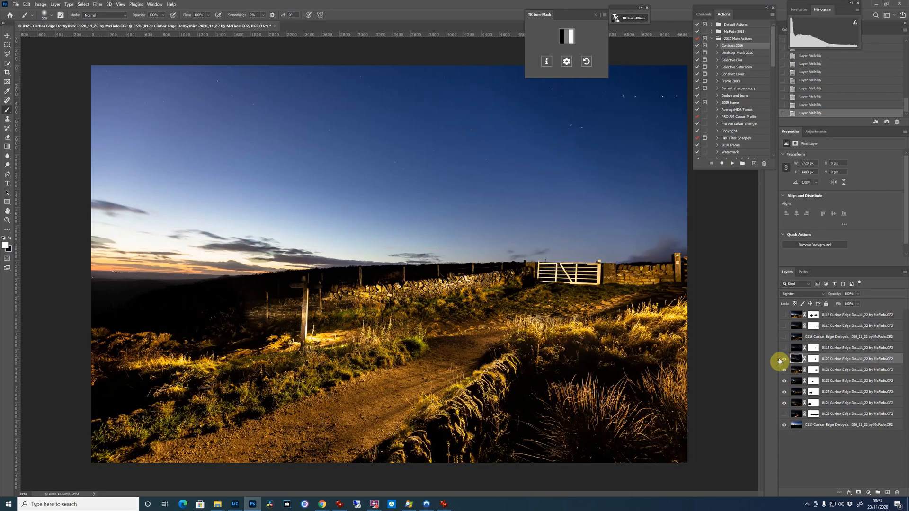
left_click(780, 362)
left_click(779, 361)
left_click(782, 348)
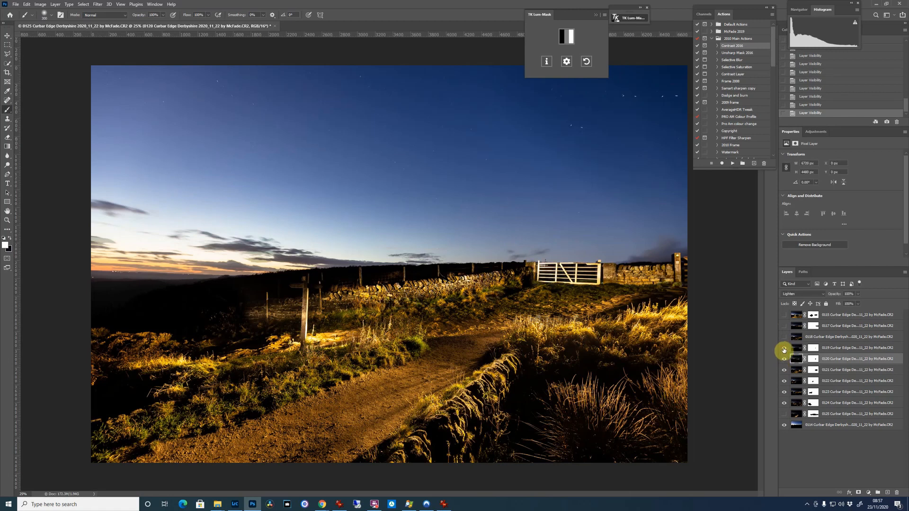
left_click(784, 315)
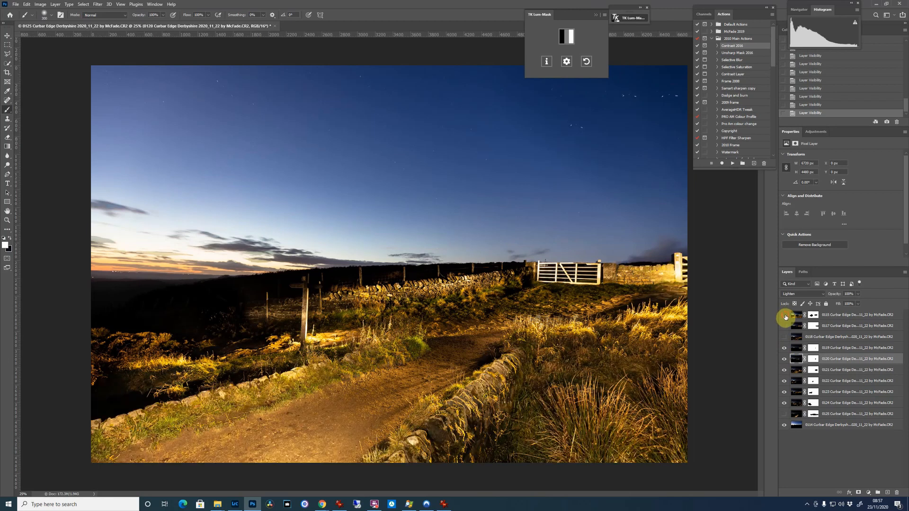
left_click(784, 316)
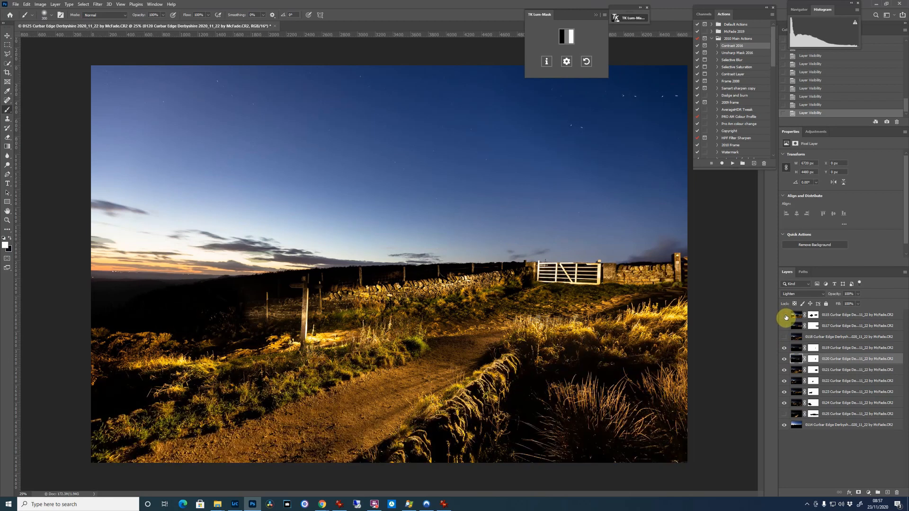
Step: Turn on layer 0115 and paint out the wall beyond the gate on its mask
left_click(813, 316)
left_click(784, 314)
key("x")
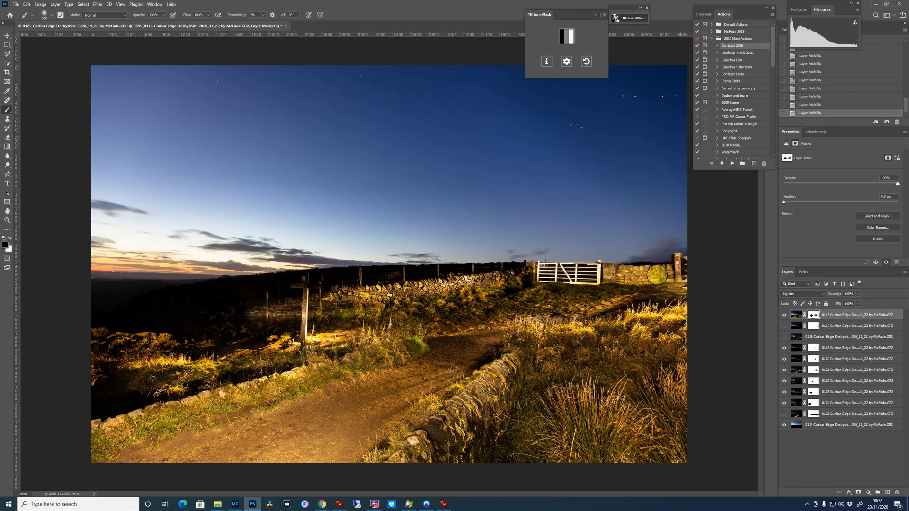
mouse_move(657, 275)
left_mouse_down()
mouse_move(672, 263)
mouse_move(635, 277)
mouse_move(632, 268)
mouse_move(627, 277)
mouse_move(686, 248)
mouse_move(697, 275)
left_mouse_up()
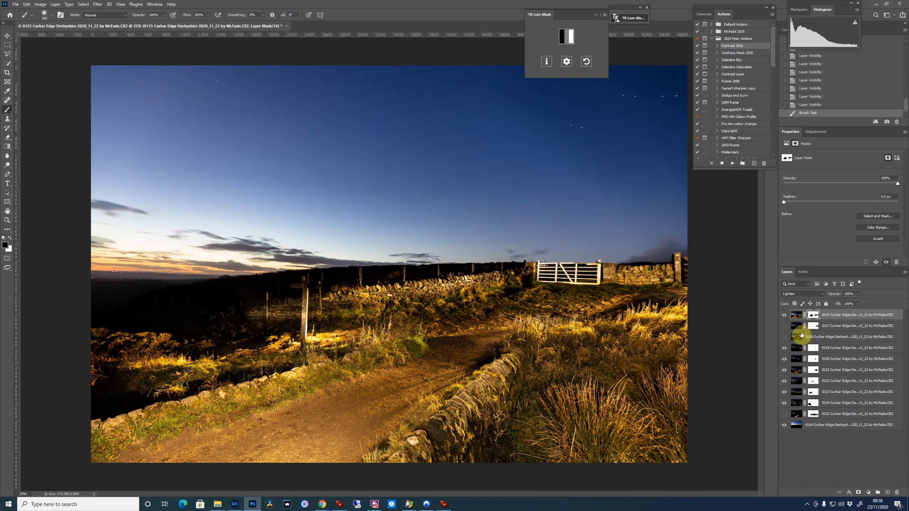
Step: Turn on layers 0118 and 0117 in the composite
left_click(797, 336)
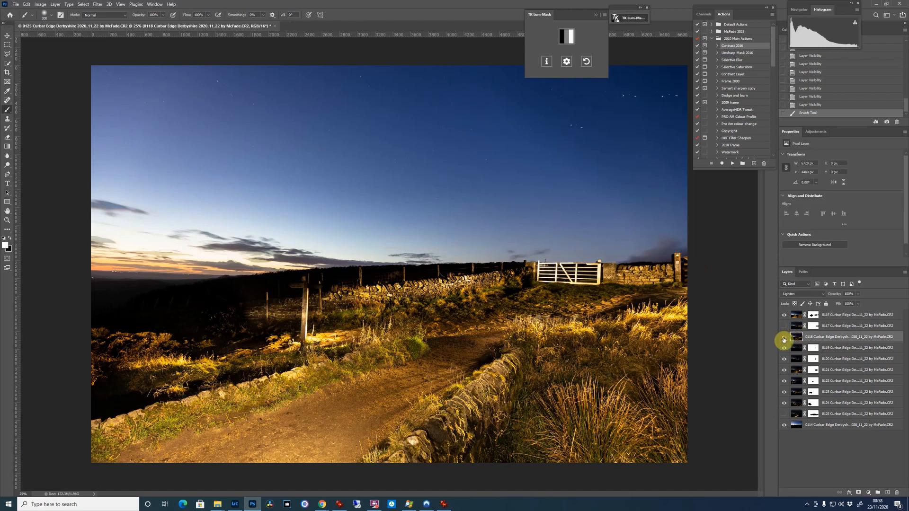
left_click(784, 338)
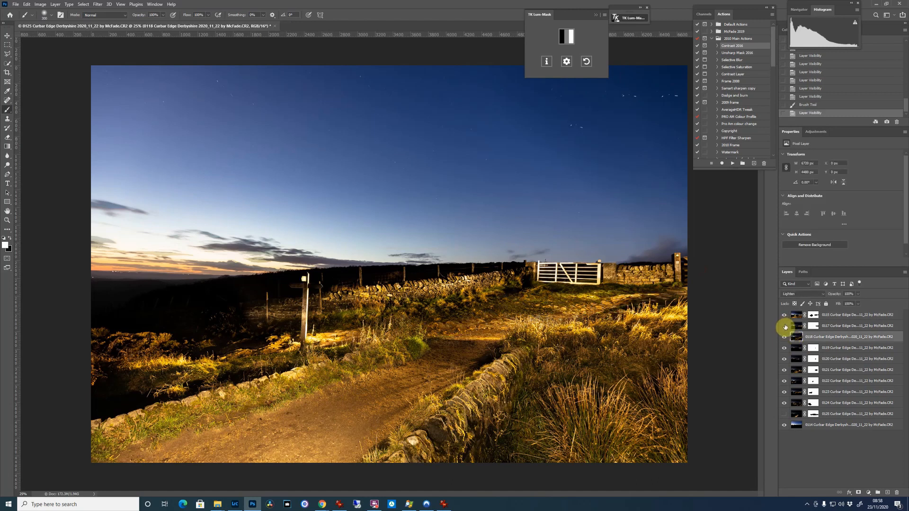
left_click(784, 326)
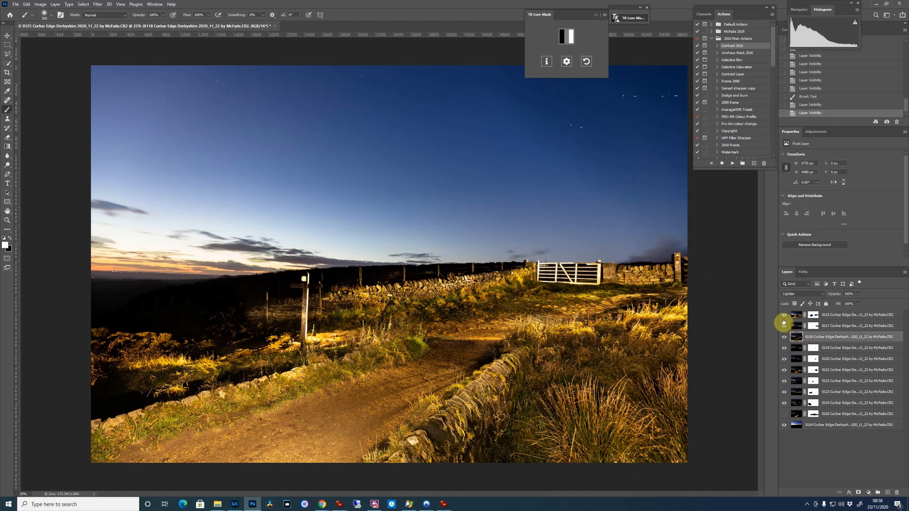
Step: Compare the composite with and without layer 0125, leaving that layer off
left_click(785, 414)
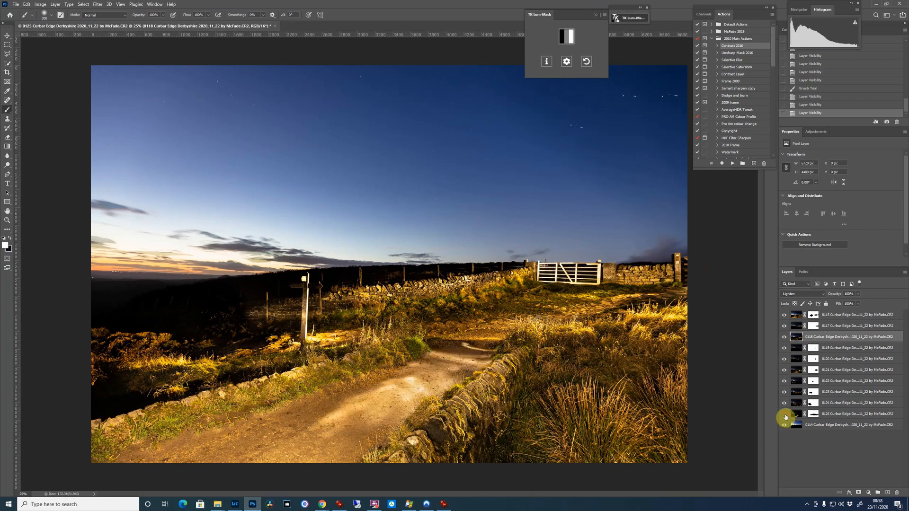
left_click(784, 415)
left_click(784, 415)
left_click(784, 415)
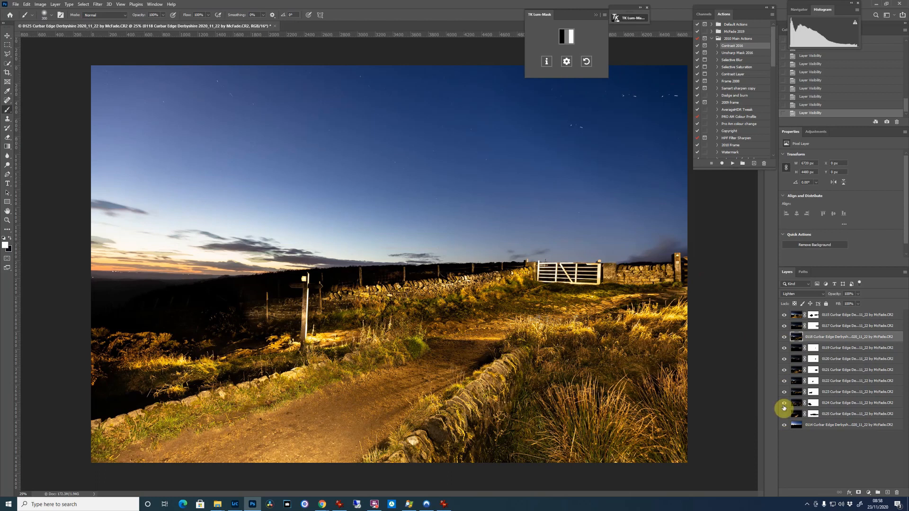
Step: Retouch the head of the signpost with the brush on the 0124 layer mask
left_click(794, 408)
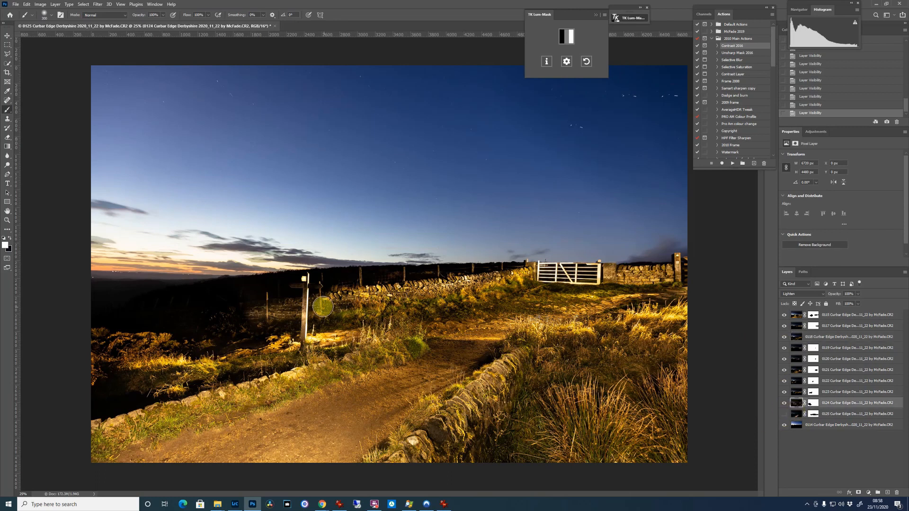
left_click(306, 277)
key("ctrl+z")
left_click(822, 402)
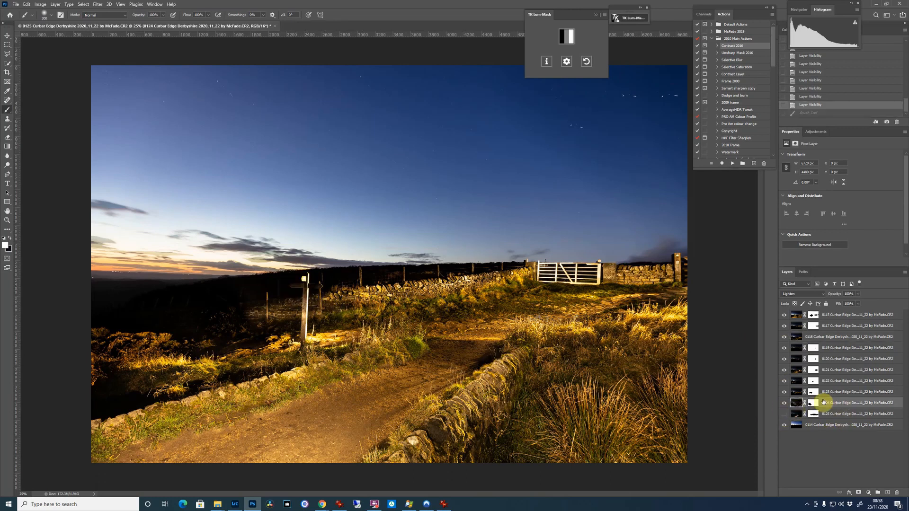
key("x")
left_click(297, 285)
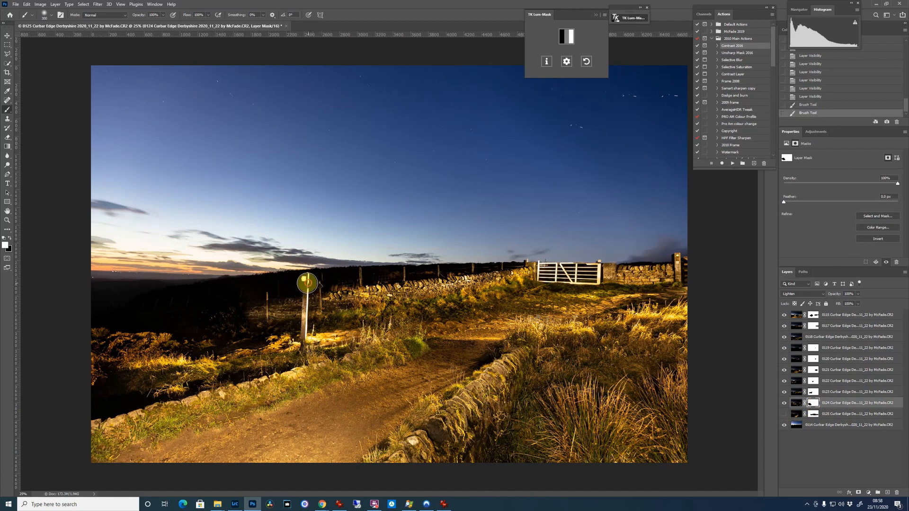
left_click_drag(309, 282, 312, 290)
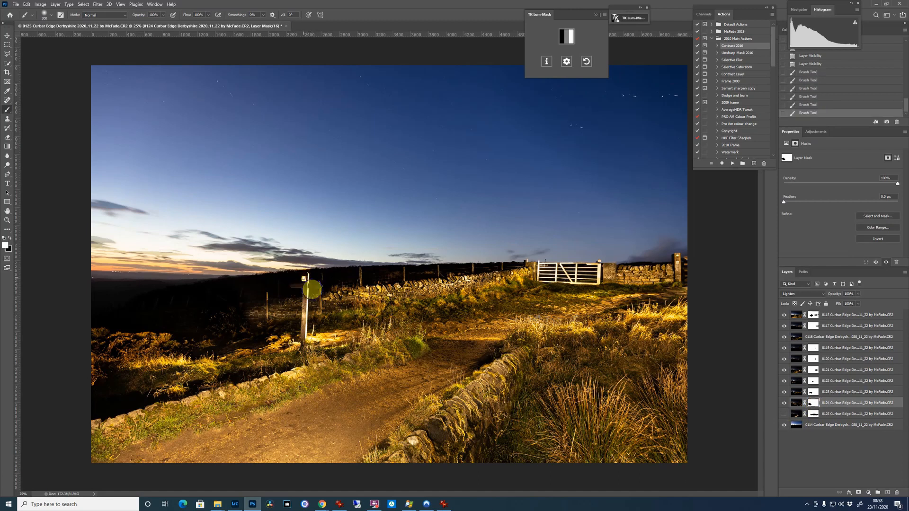
left_click(309, 289)
left_click(823, 402)
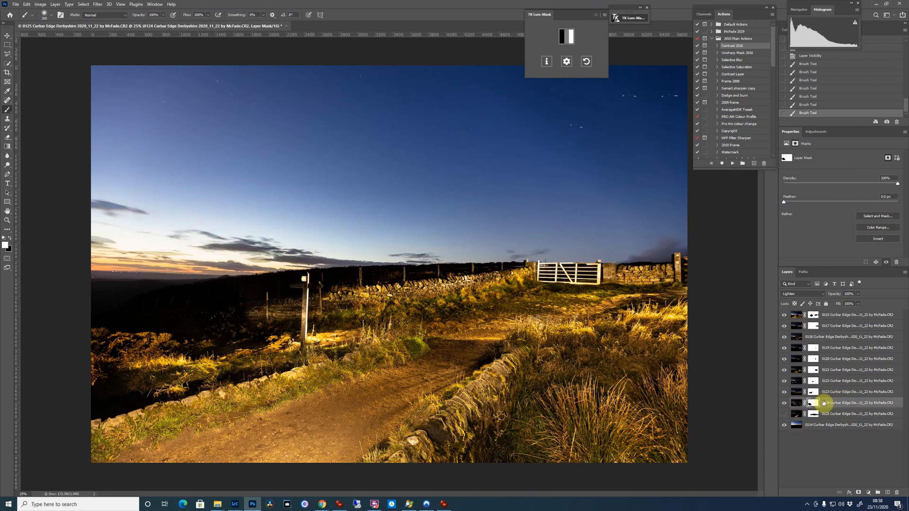
Step: Try painting the signpost back in on the 0123 mask, undo the post stroke, and paint the sign arms out again
left_click(795, 392)
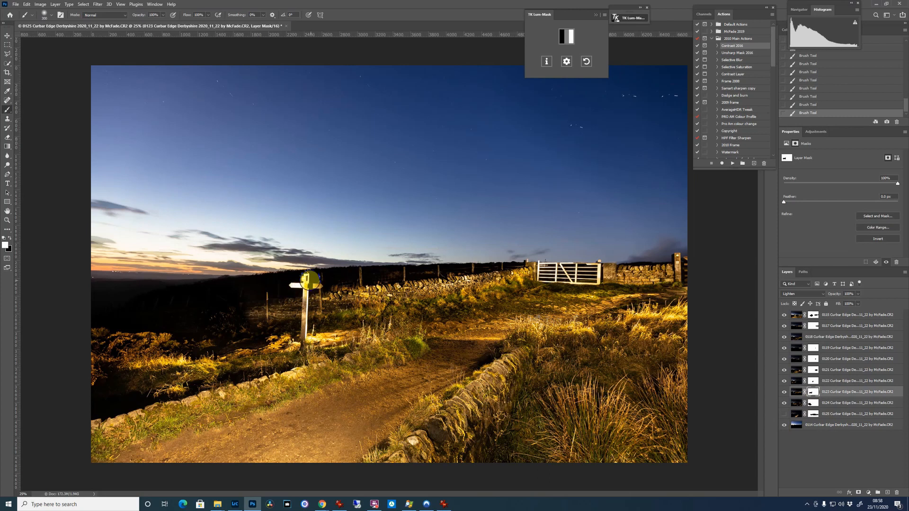
left_click_drag(310, 281, 305, 353)
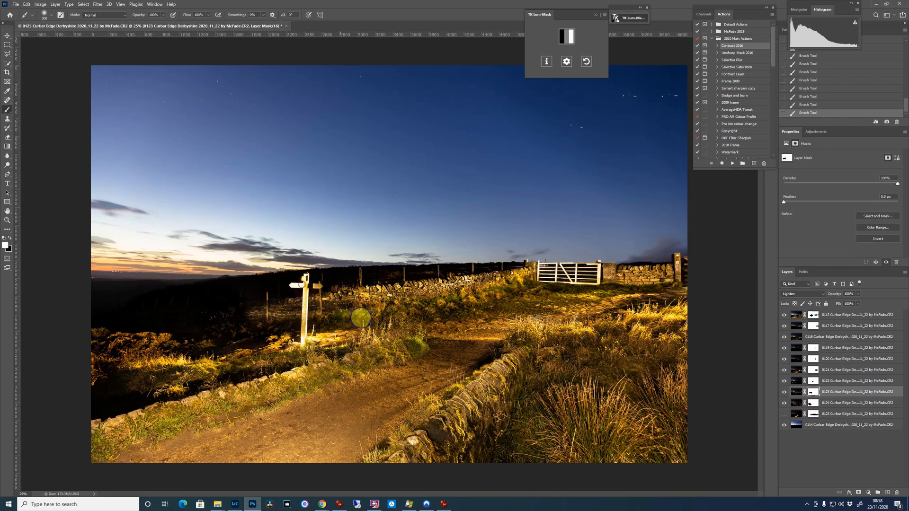
key("ctrl+z")
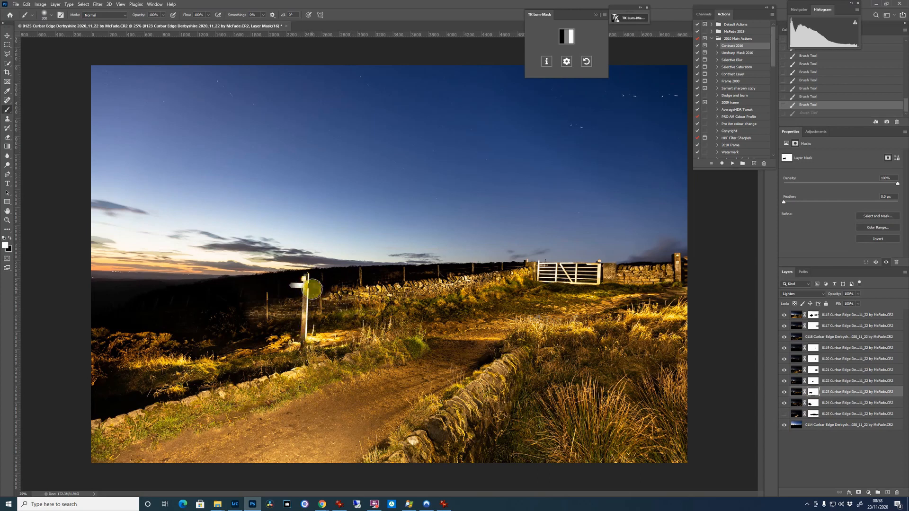
key("x")
left_click_drag(292, 278, 297, 296)
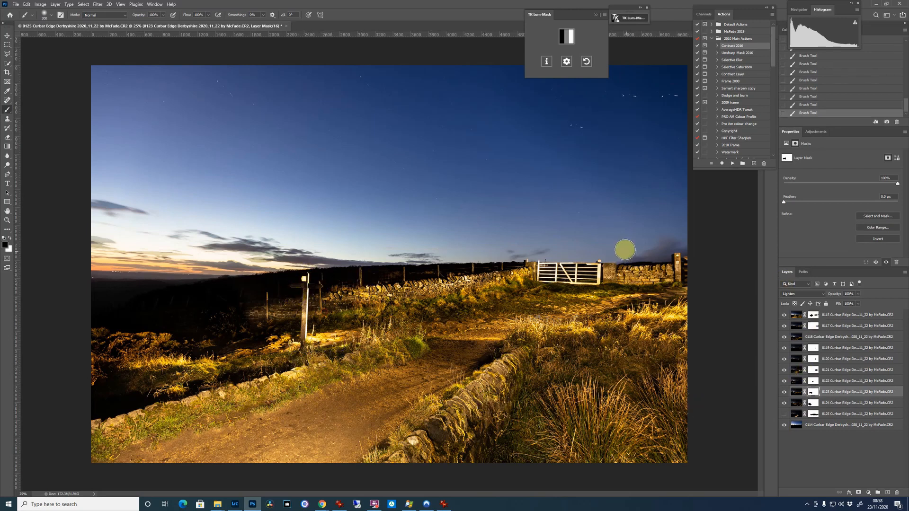
Step: Group all light-painting layers from 0125 up to 0115 above the 0114 sky layer and add a white mask to the group
key("ctrl+plus")
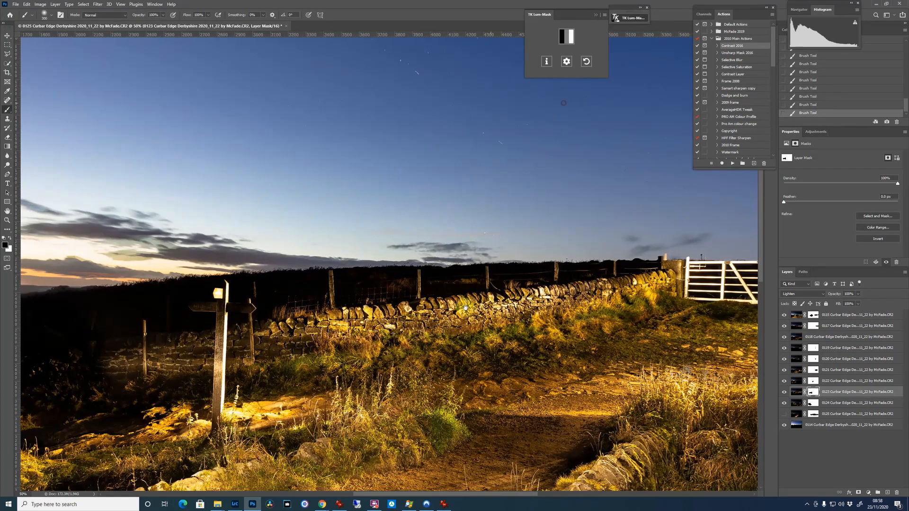
left_click_drag(465, 307, 449, 349)
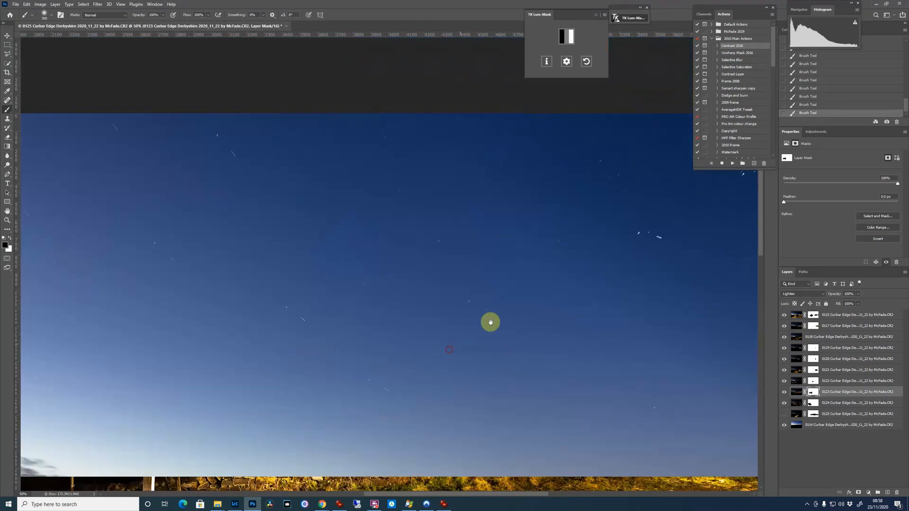
left_click_drag(650, 259, 526, 304)
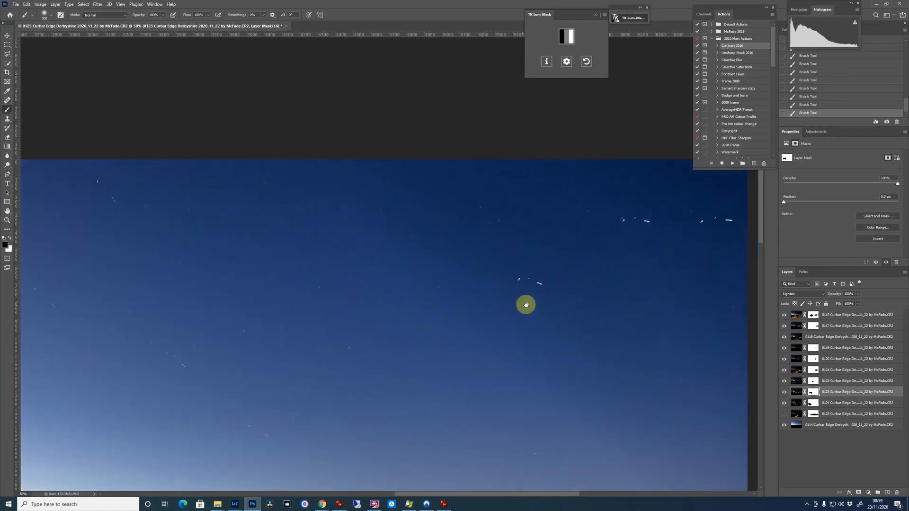
key("ctrl+0")
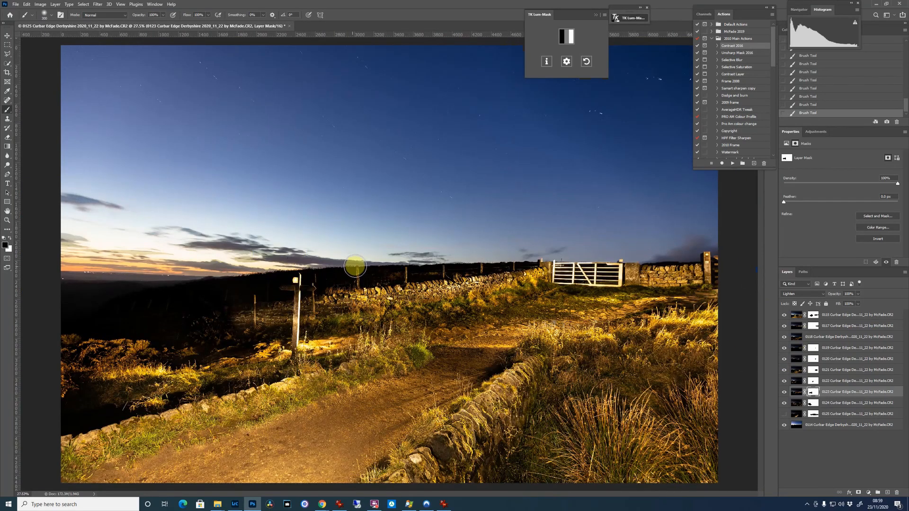
left_click(867, 416)
left_click(862, 317, "shift")
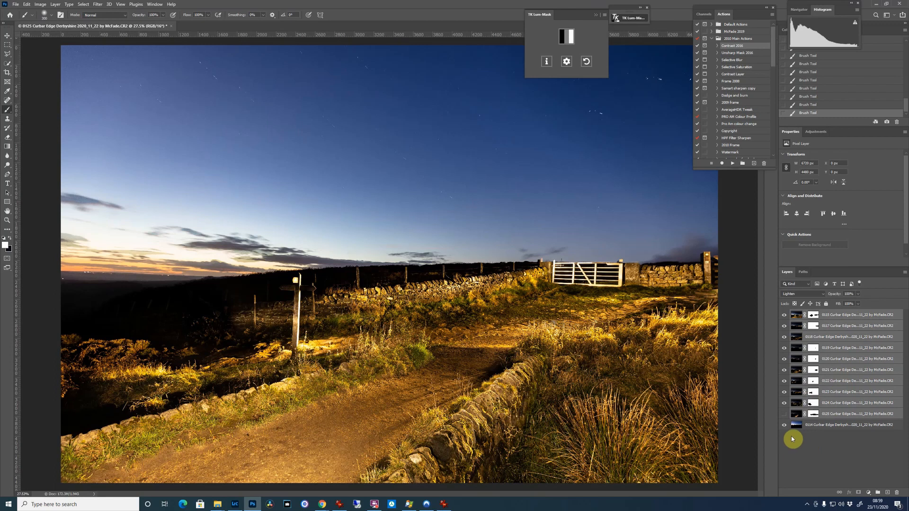
key("ctrl+g")
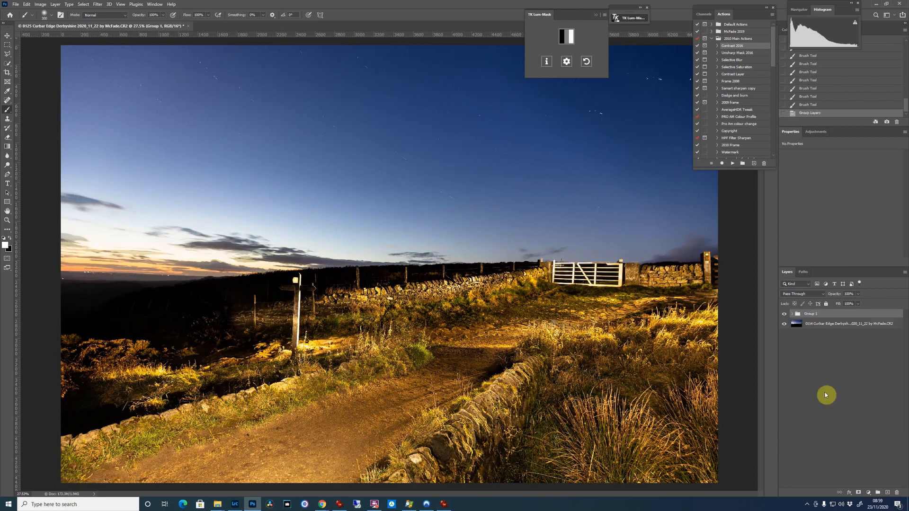
left_click(859, 493)
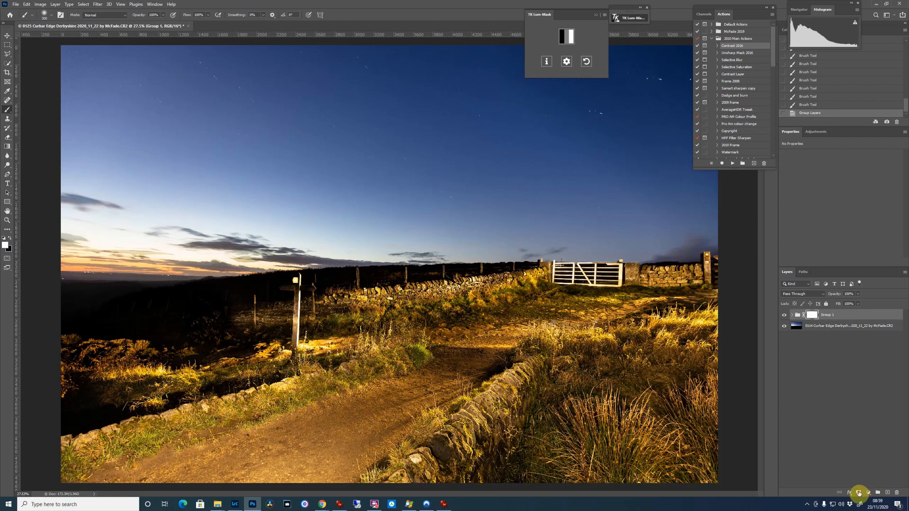
Step: Select the sky on layer 0114 with Quick Selection and paint that area black on the Group 1 mask
left_click(7, 63)
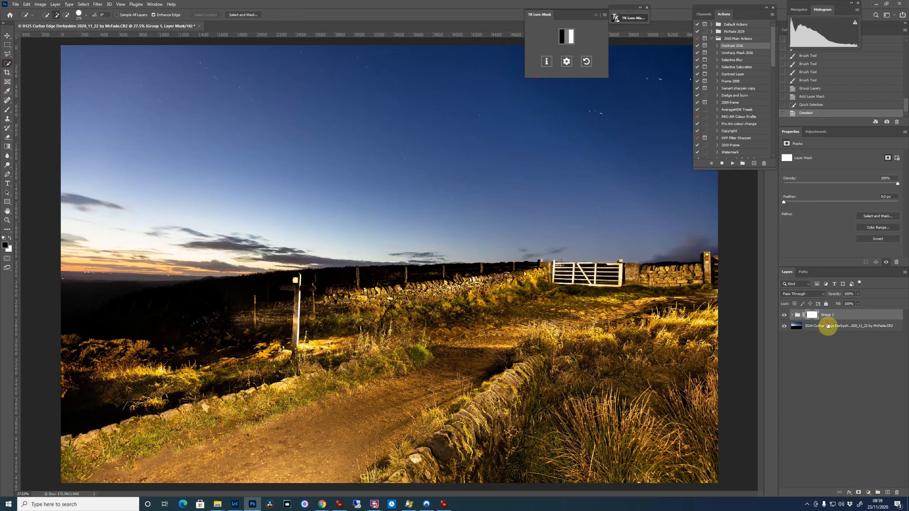
left_click(828, 327)
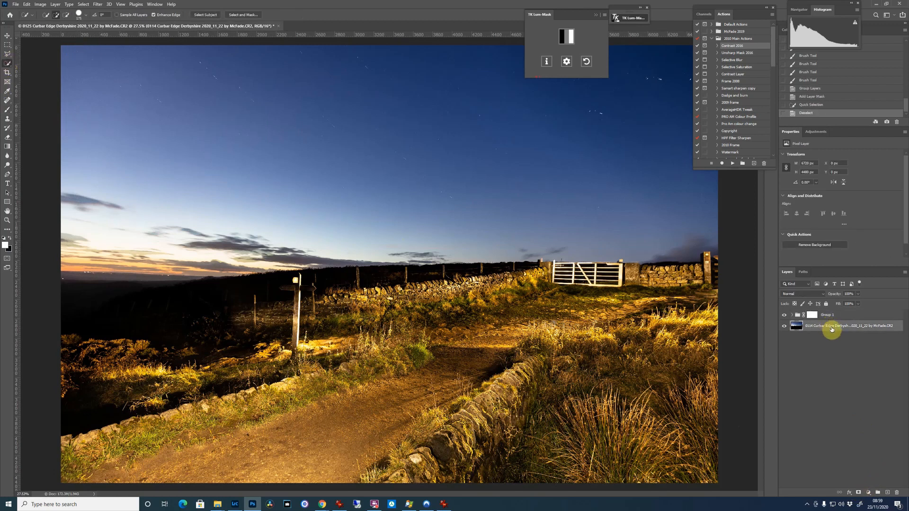
mouse_move(100, 244)
left_mouse_down()
mouse_move(152, 232)
mouse_move(211, 247)
left_mouse_up()
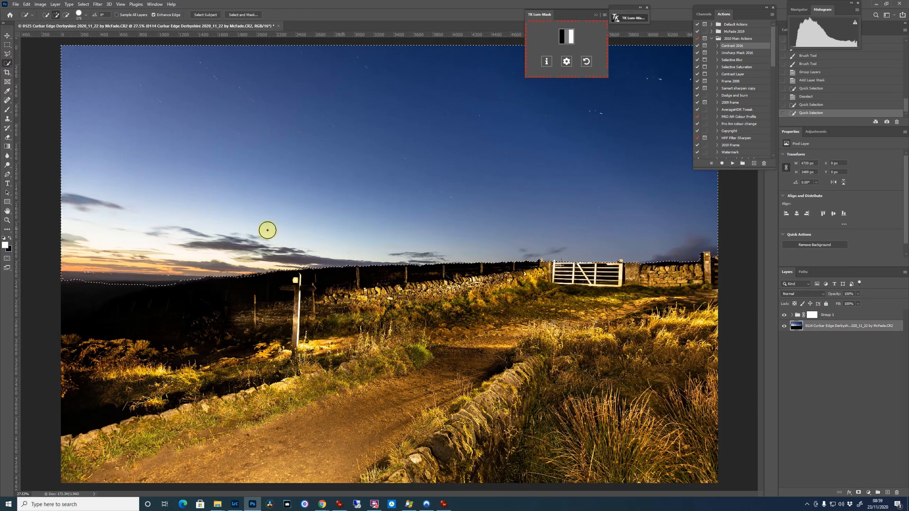
left_click_drag(266, 229, 134, 246)
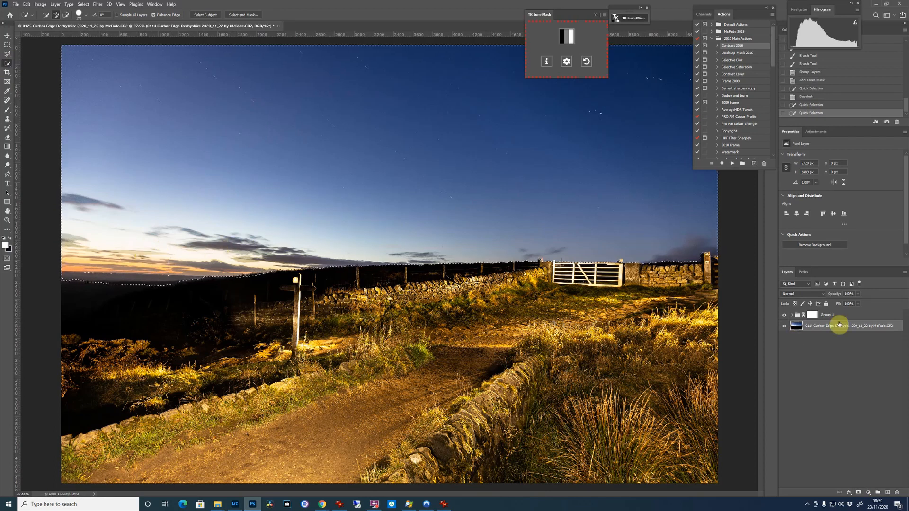
left_click(811, 314)
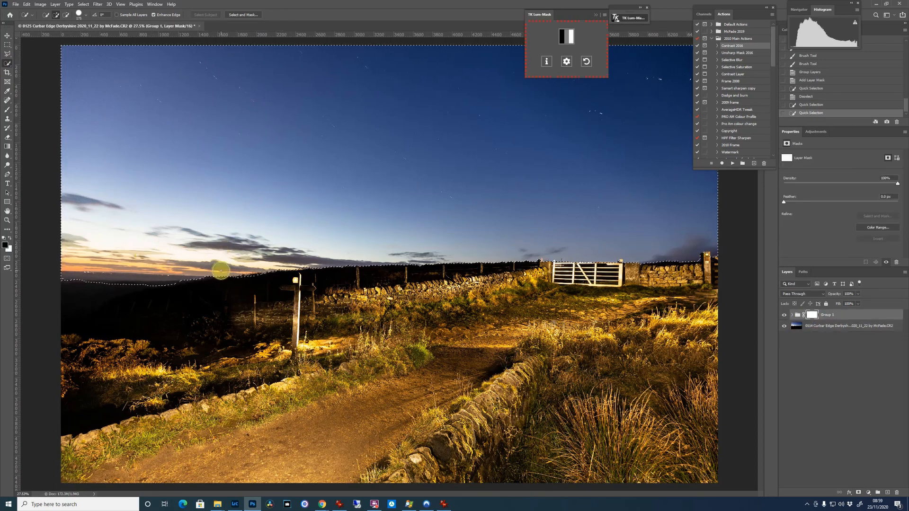
key("b")
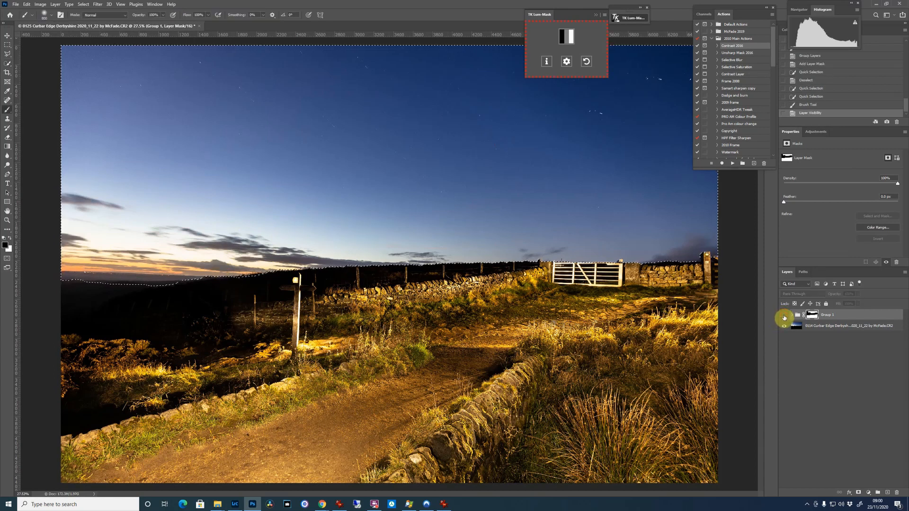
Step: Clear the sky selection and compare the composite with and without Group 1, leaving the group on
left_click(784, 315)
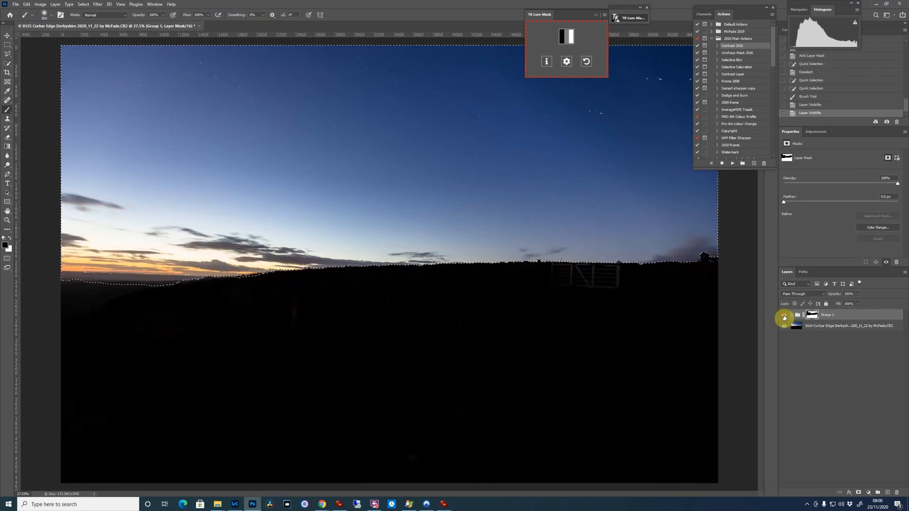
left_click(784, 316)
left_click(784, 316)
left_click(784, 316)
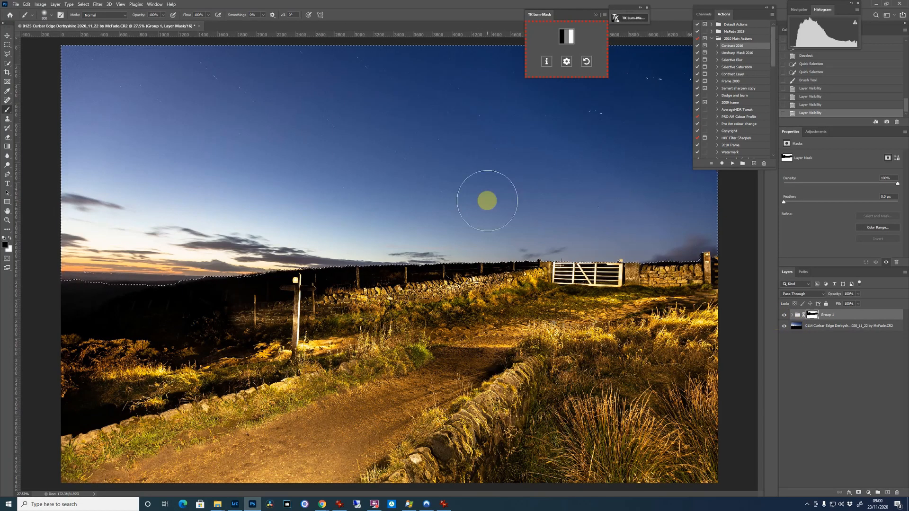
key("ctrl+d")
left_click(784, 315)
left_click(784, 316)
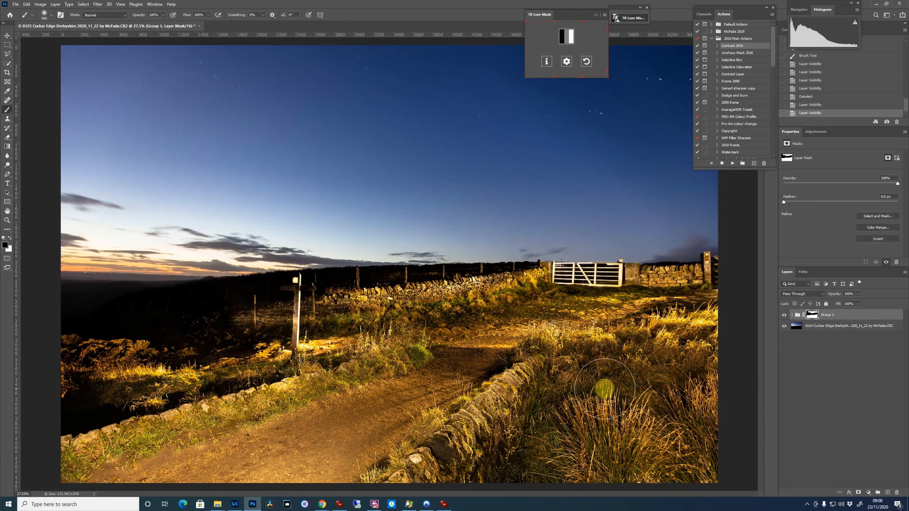